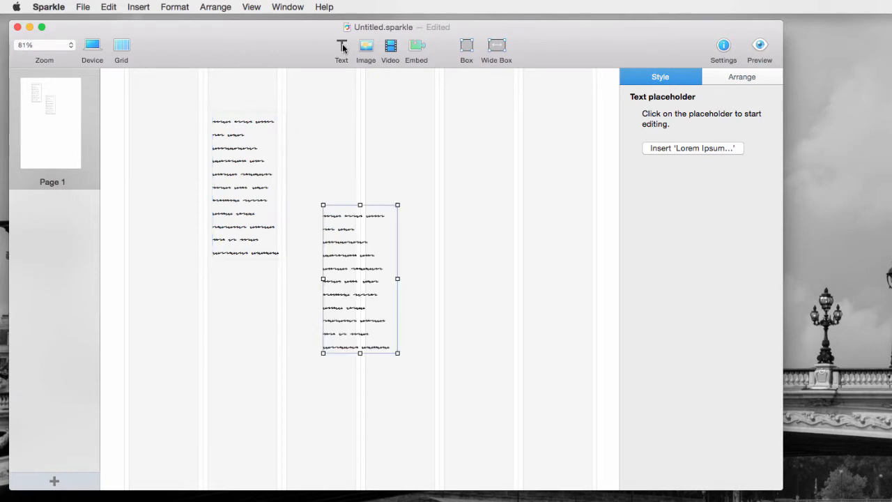
Move the second text placeholder up beside the first, then duplicate it and place the copy farther right in the same row.
left_click_drag(364, 273, 350, 172)
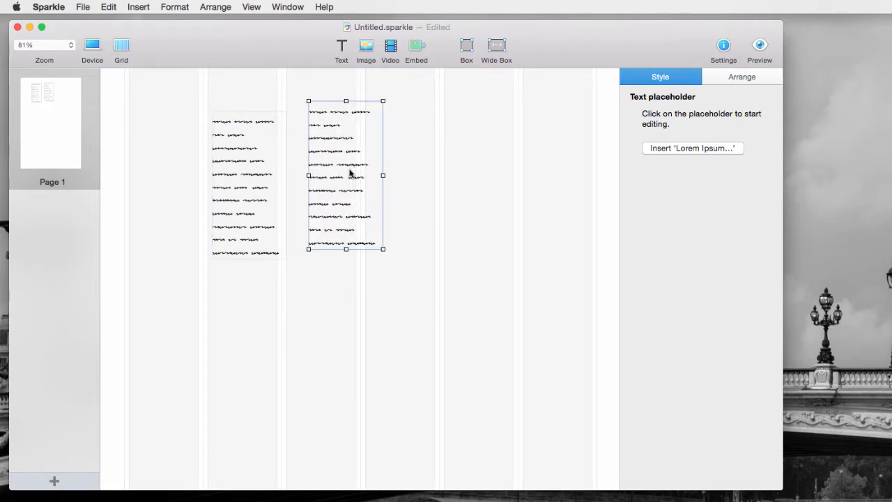
key("super+d")
left_click_drag(360, 224, 472, 123)
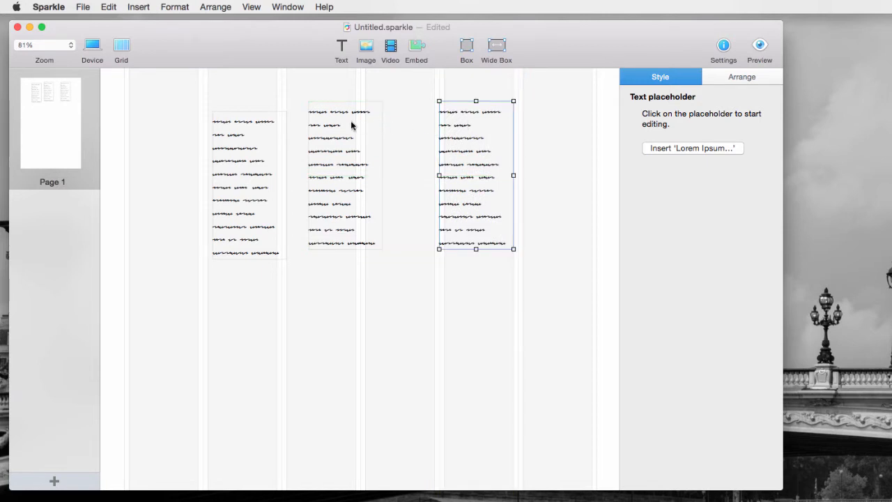
left_click_drag(351, 124, 331, 122)
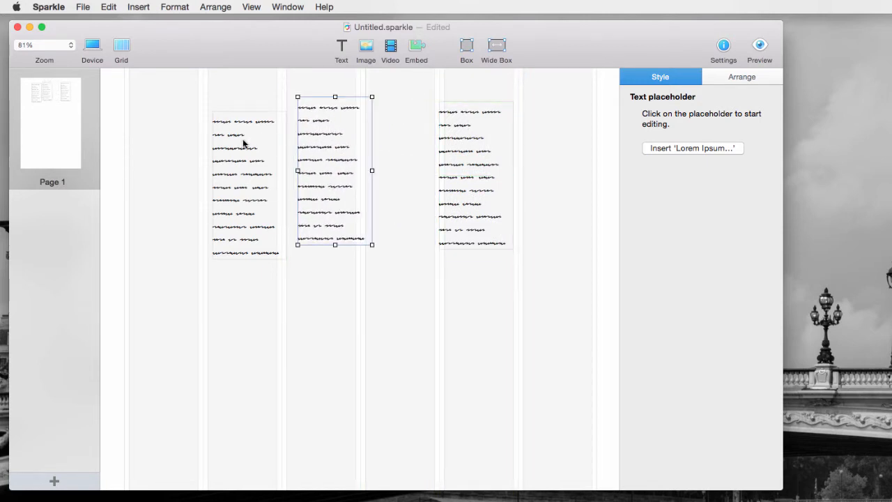
Move the first text placeholder below the other two and widen it to span four grid columns.
left_click_drag(245, 140, 232, 287)
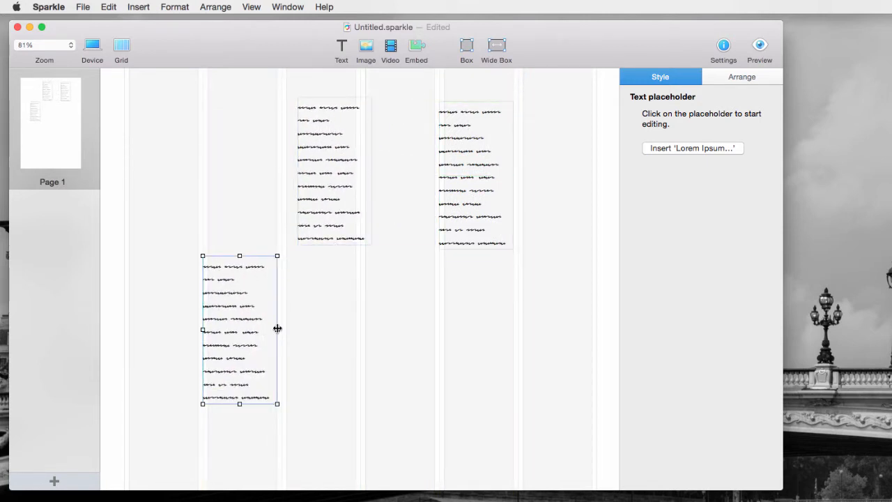
left_click_drag(277, 328, 525, 339)
left_click_drag(389, 339, 384, 338)
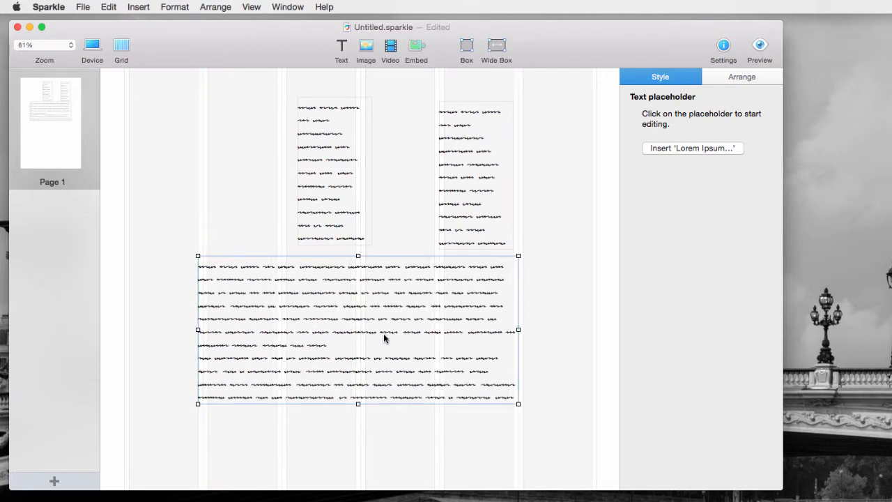
Place the two small placeholders above the wide one's left and right ends, and widen the right one to two grid columns.
left_click_drag(327, 195, 226, 176)
mouse_move(471, 177)
left_mouse_down()
mouse_move(479, 157)
mouse_move(484, 170)
left_mouse_up()
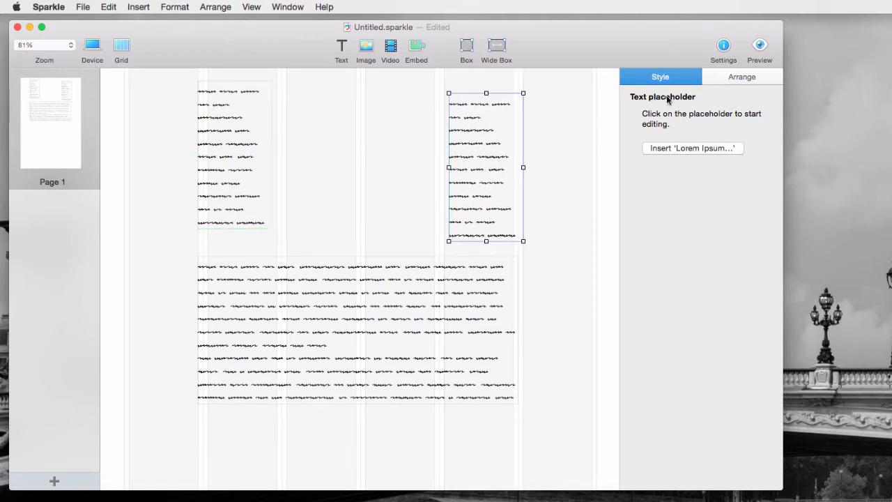
left_click_drag(450, 168, 365, 167)
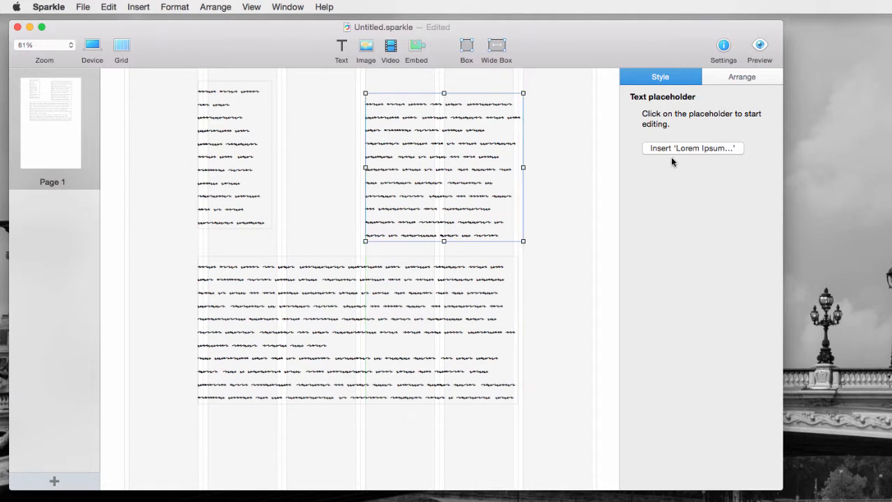
Fill all three text placeholders with Lorem Ipsum sample text.
left_click(694, 148)
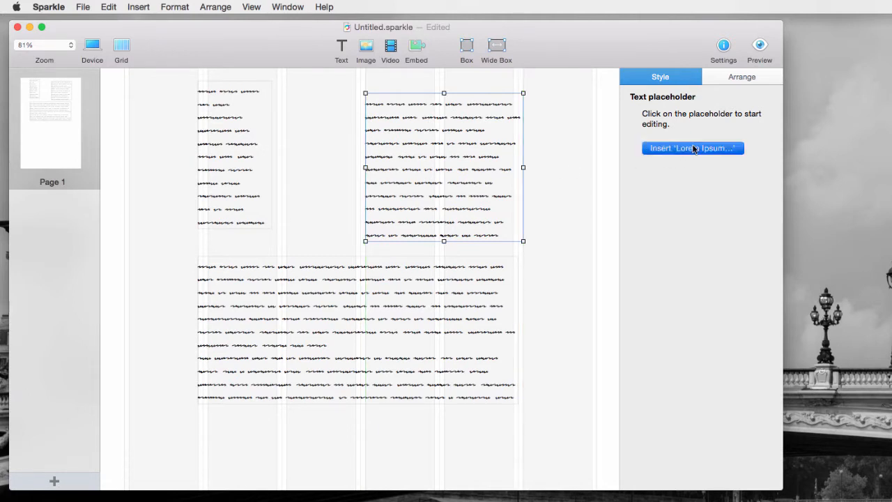
left_click(214, 134)
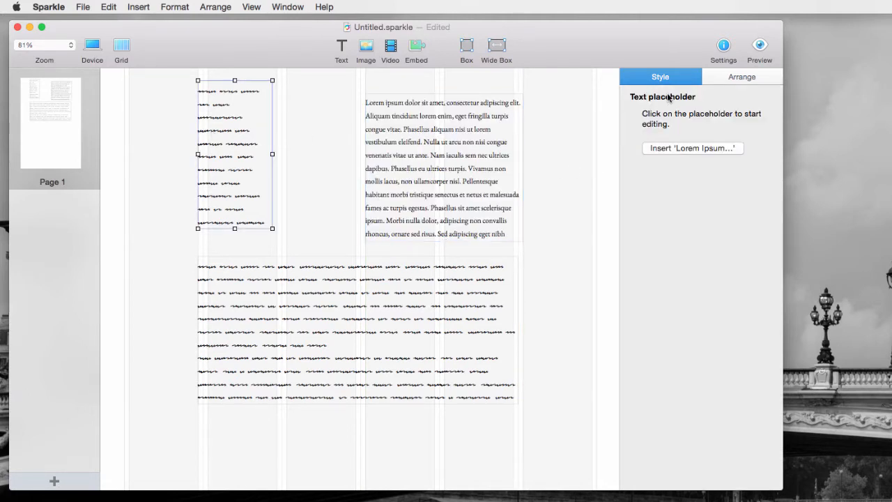
left_click(676, 144)
left_click(470, 333)
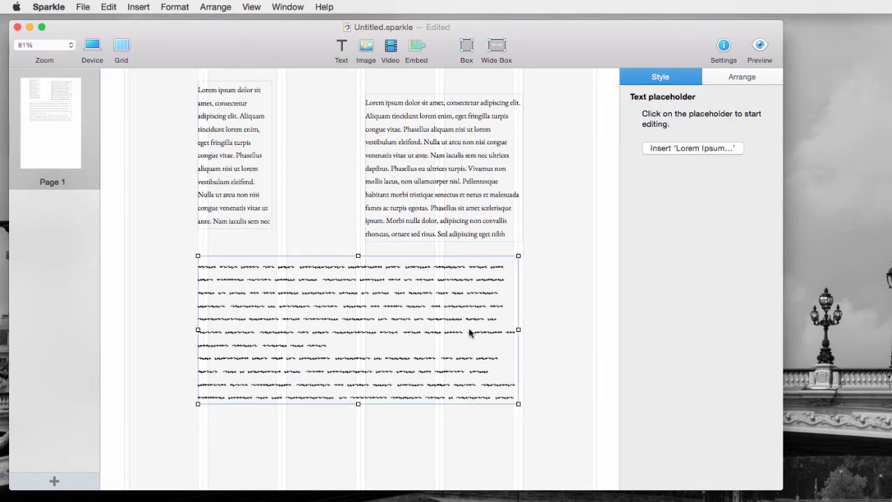
left_click(670, 147)
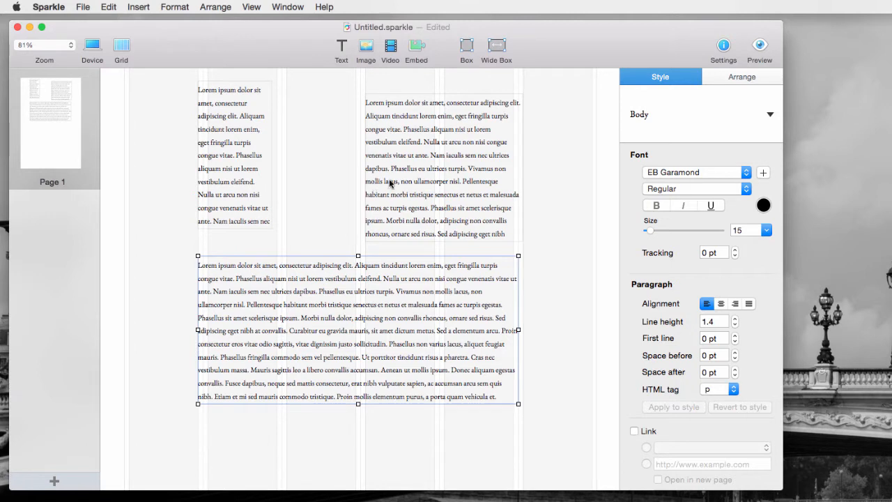
Widen the upper-left text box to two grid columns and shorten its height to fit its text.
left_click(225, 135)
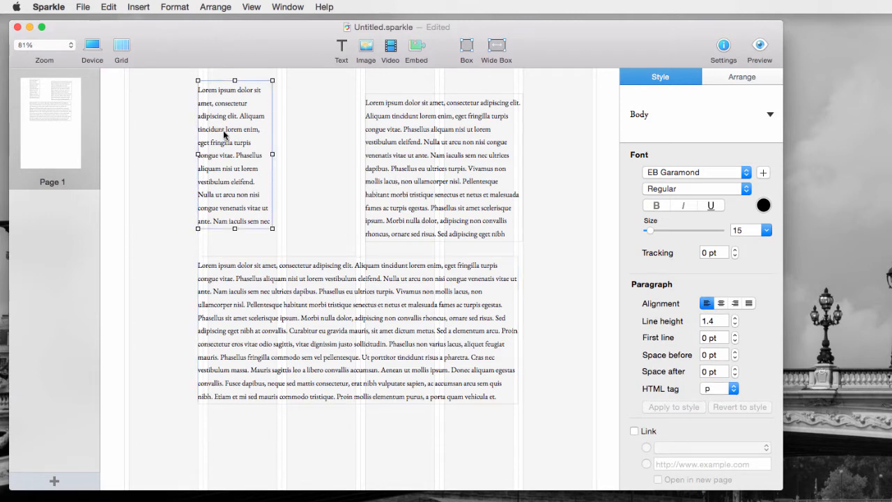
double_click(274, 154)
left_click(303, 159)
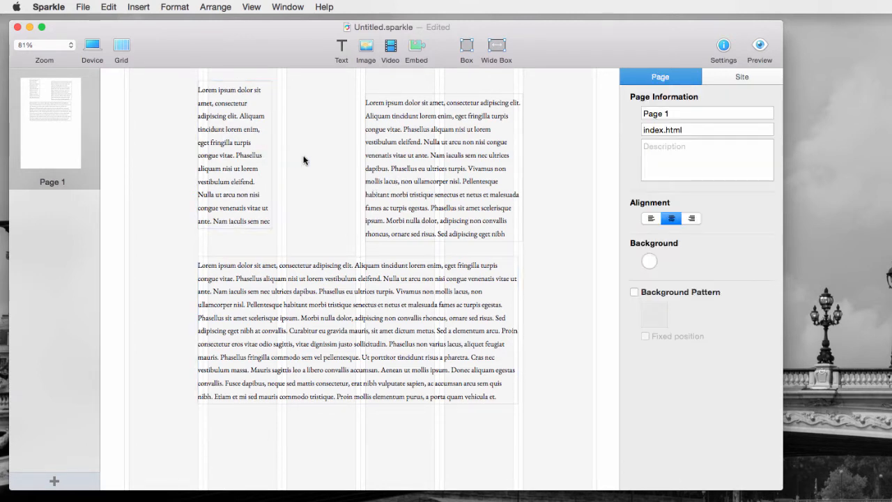
left_click(246, 161)
left_click_drag(272, 154, 354, 153)
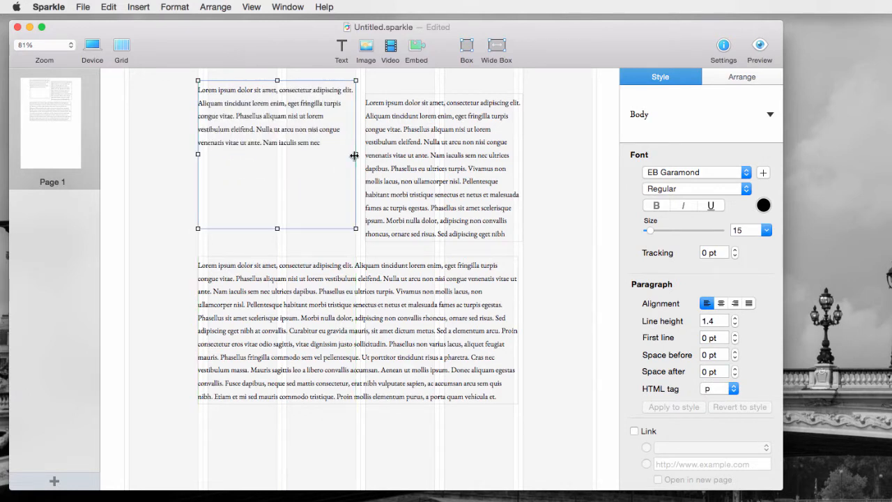
left_click_drag(276, 229, 274, 157)
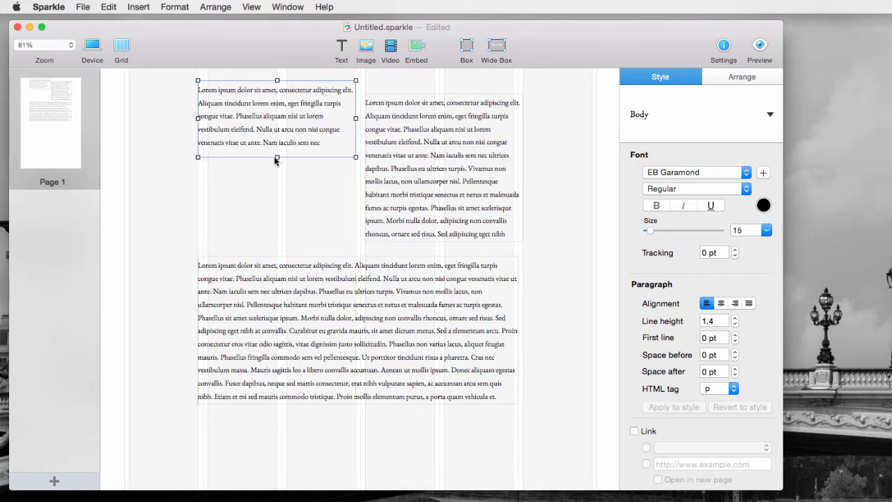
Align the tops of the two upper text boxes and extend the lower box to the upper-right box's right edge.
left_click_drag(421, 157, 426, 167)
left_click(478, 328)
left_click_drag(518, 330, 523, 329)
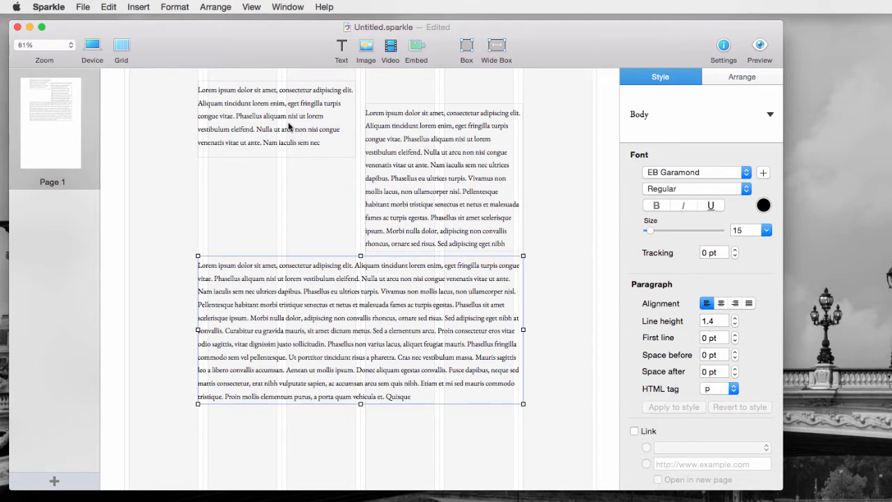
left_click_drag(293, 127, 289, 148)
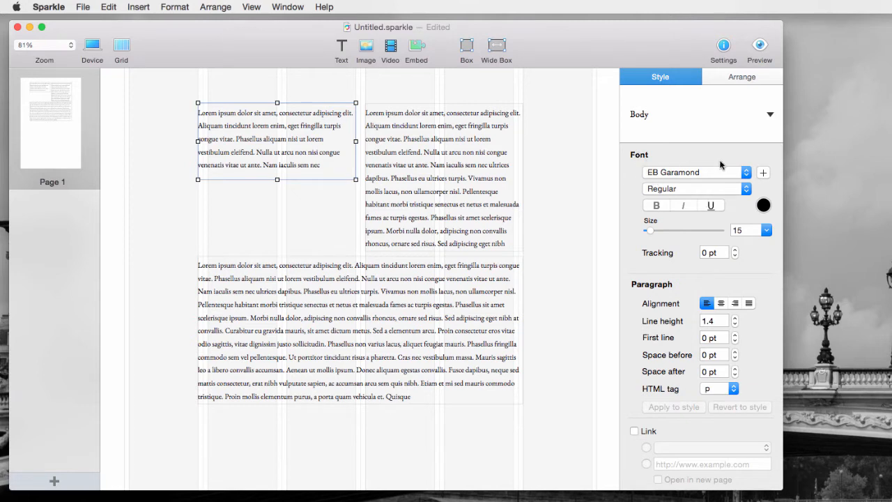
Examine the fonts available for the upper-left text box, the full font library and the custom web font options.
left_click(746, 174)
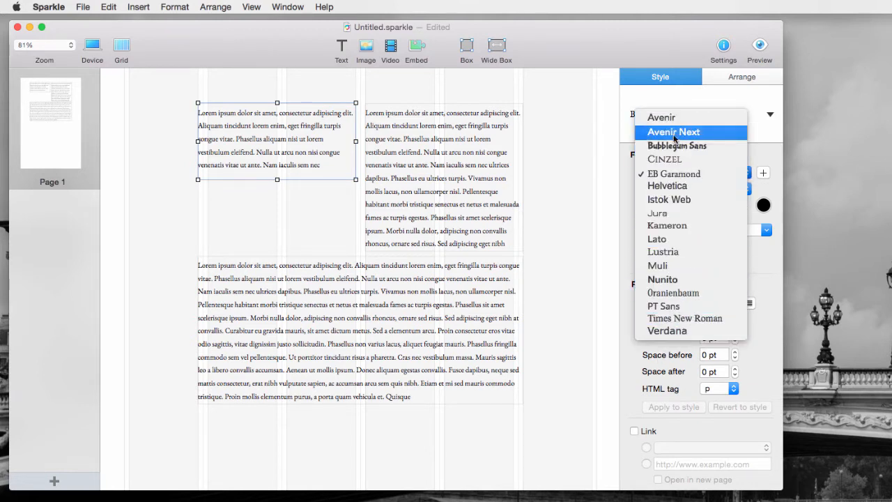
left_click(631, 225)
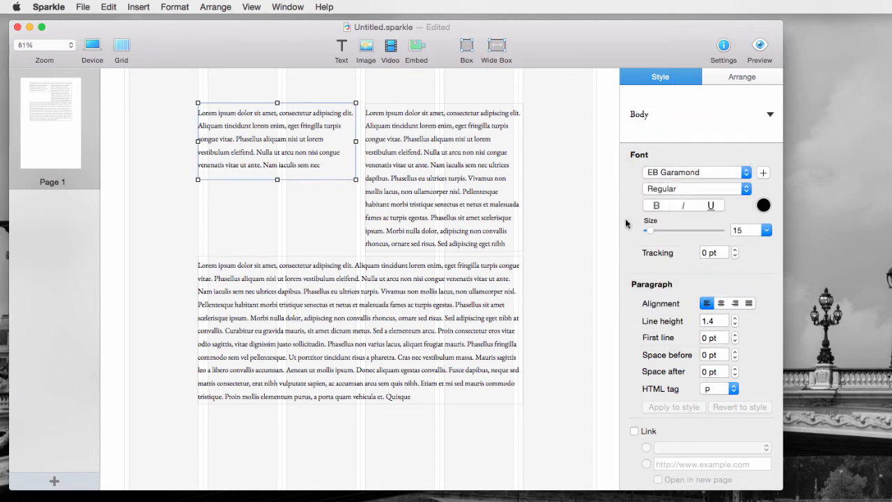
left_click(763, 172)
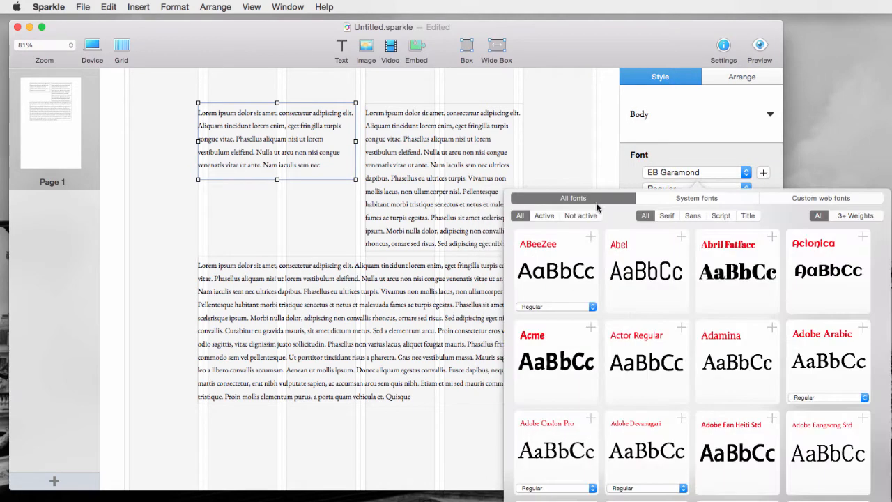
scroll(698, 352, "down", 3)
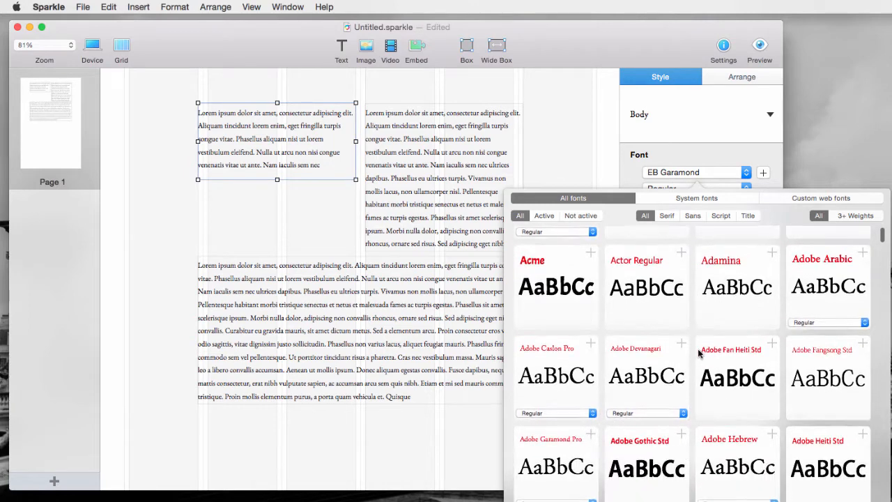
scroll(699, 354, "up", 3)
left_click(827, 197)
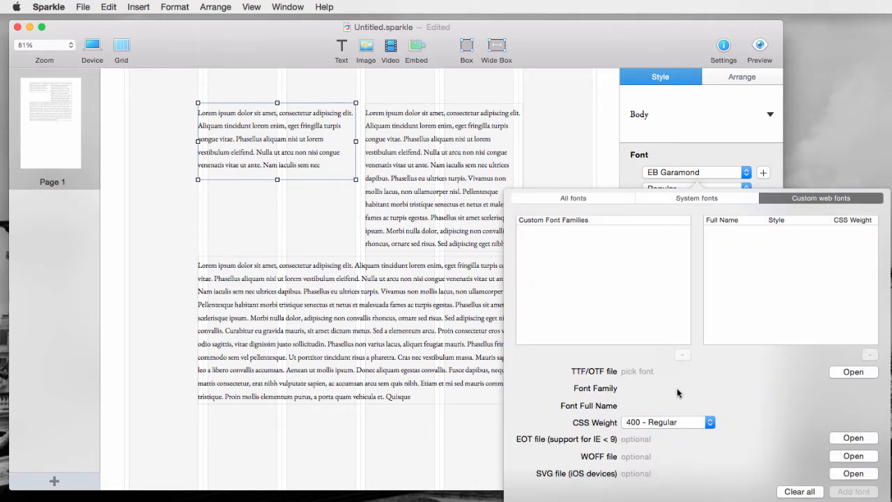
left_click(613, 197)
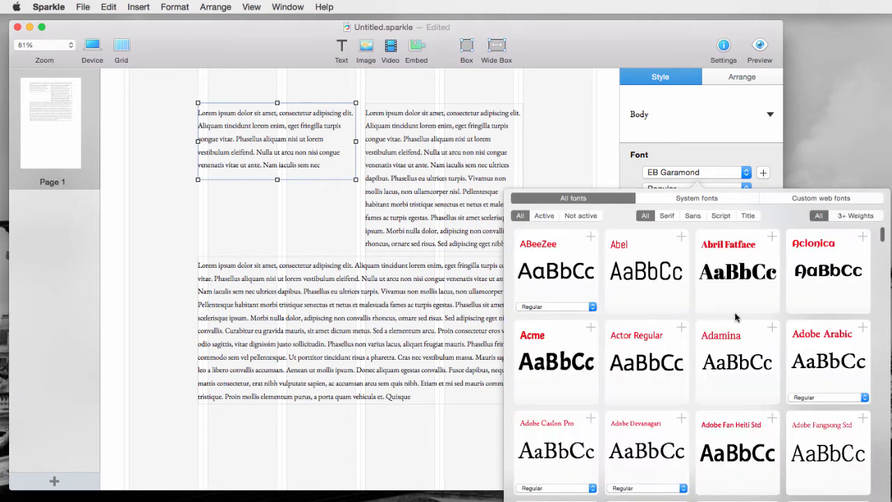
left_click(744, 173)
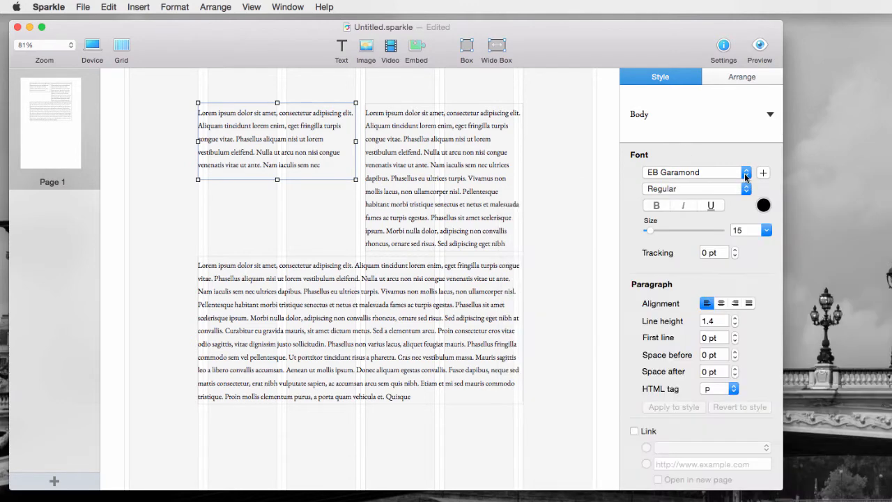
left_click(744, 173)
Add the Abel font from the font library to the active fonts and check it in the font list and library.
left_click(762, 175)
left_click(761, 174)
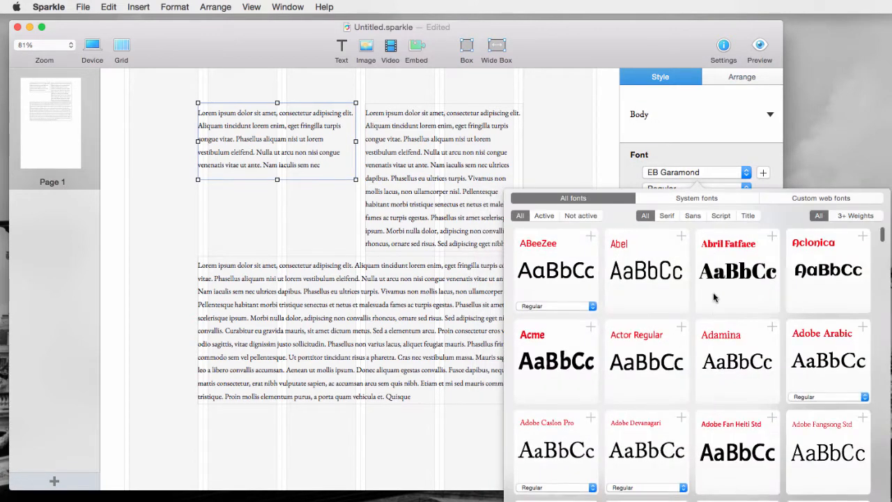
scroll(704, 282, "down", 1)
scroll(696, 269, "up", 1)
left_click(647, 272)
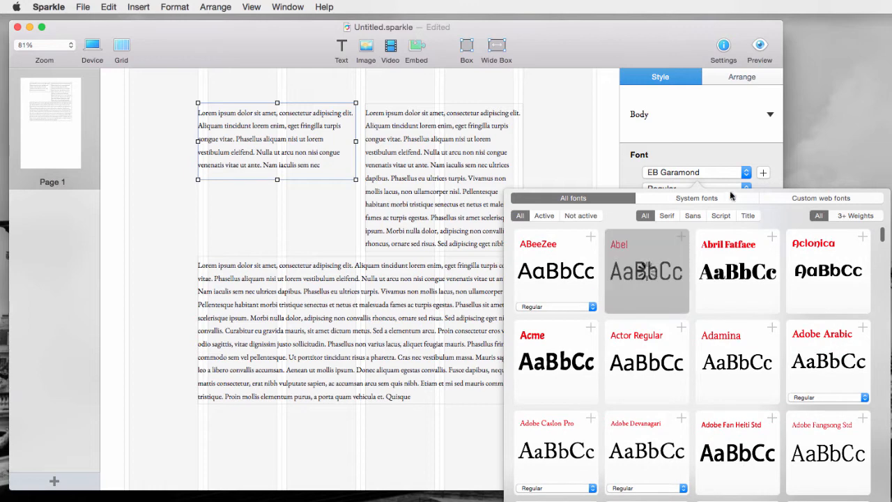
left_click(749, 172)
left_click(749, 172)
left_click(749, 173)
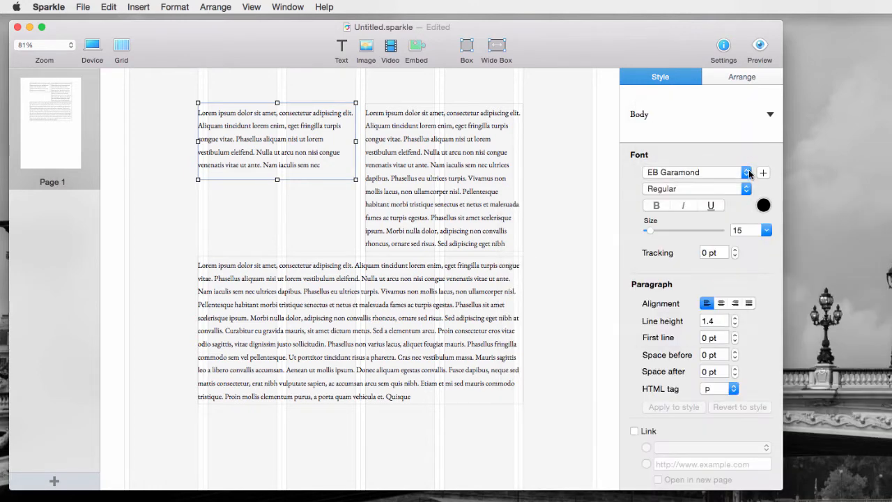
left_click(749, 172)
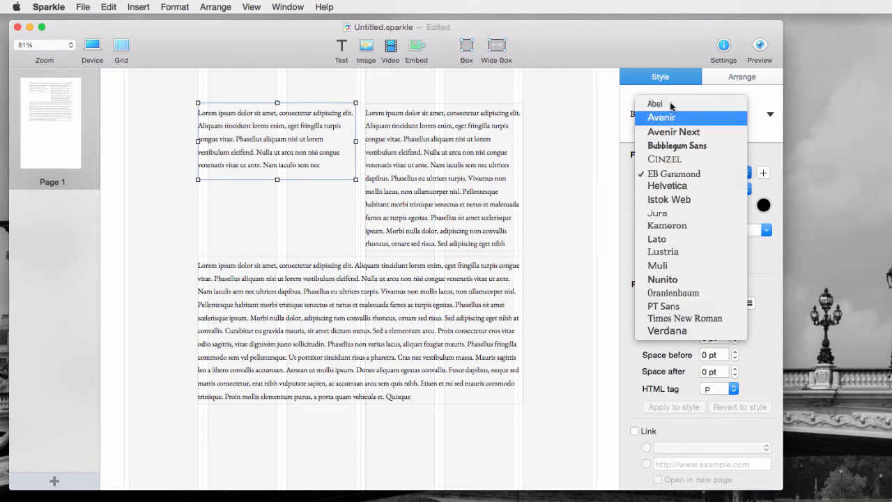
left_click(763, 167)
left_click(763, 173)
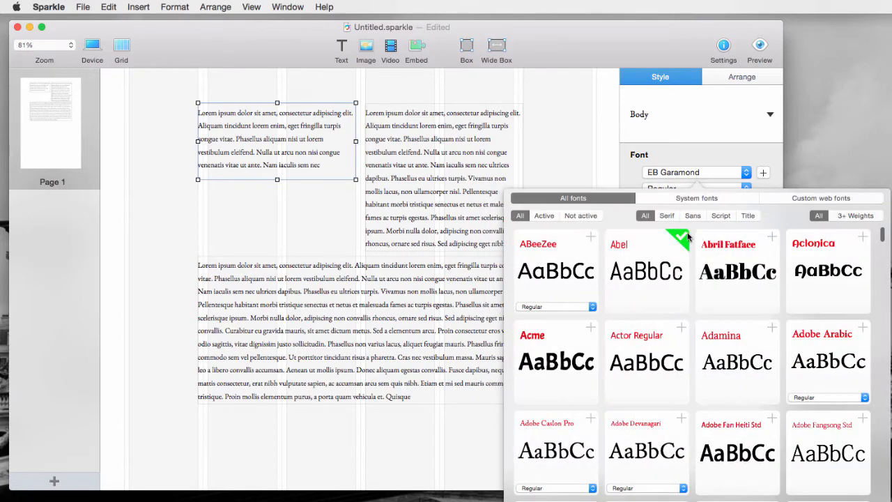
left_click(772, 148)
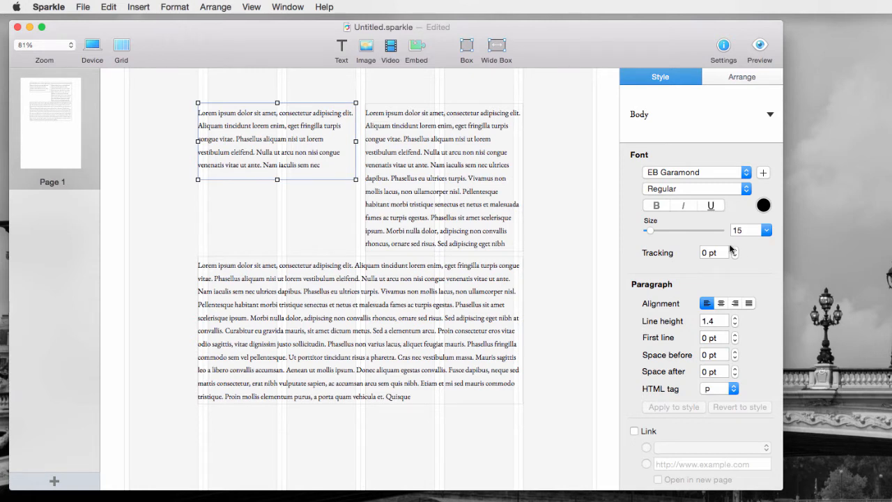
Examine the font size choices and paragraph settings for the upper-left text, and the HTML tag choices for the lower text box.
left_click(766, 231)
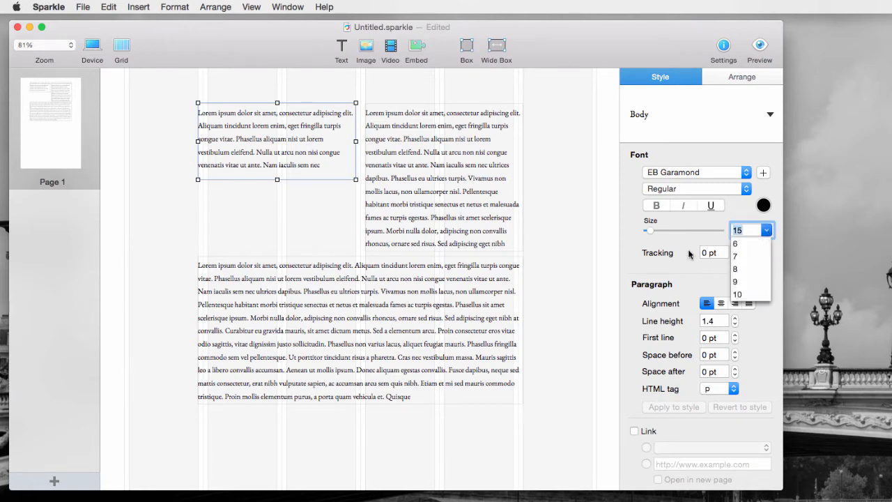
left_click(651, 265)
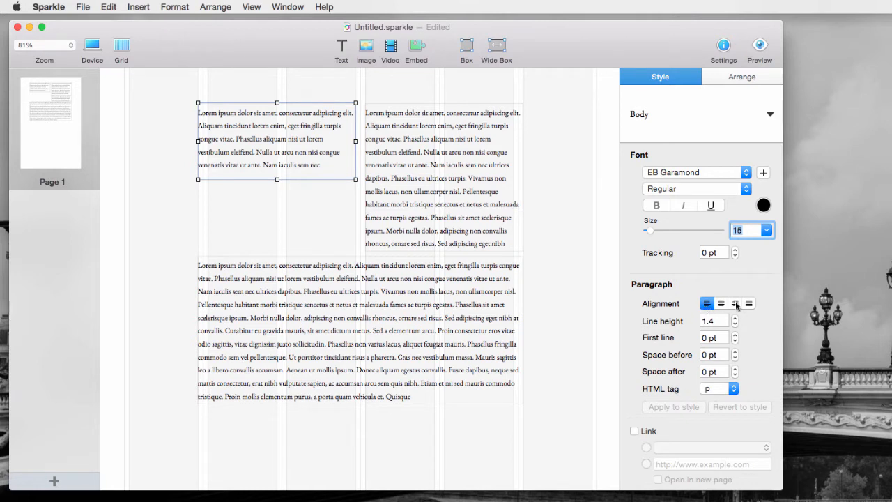
scroll(682, 367, "down", 1)
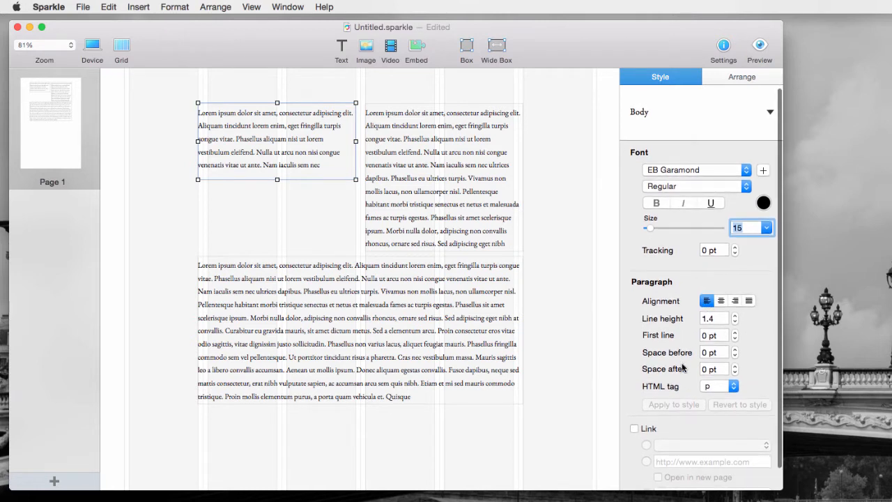
left_click(731, 386)
left_click(467, 361)
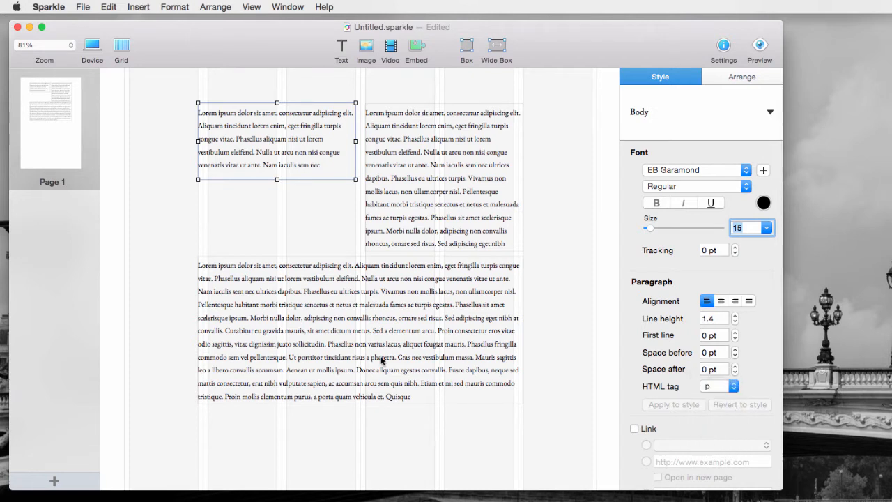
left_click(361, 332)
left_click(731, 388)
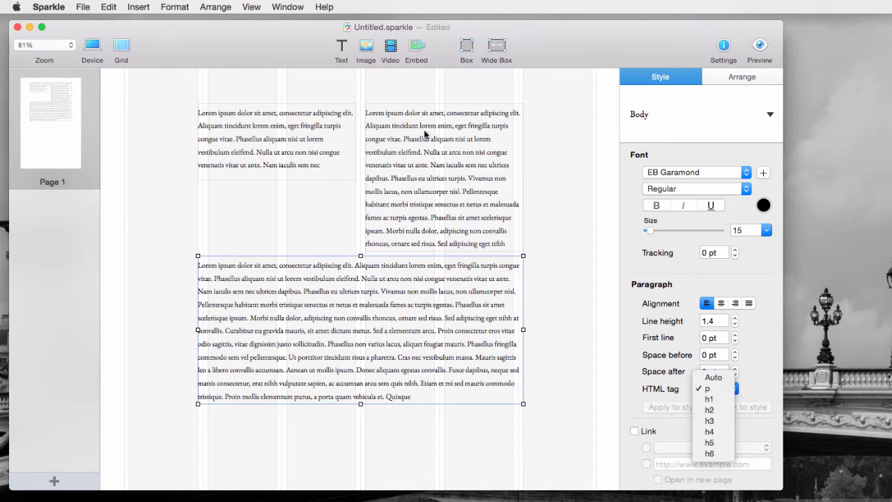
Set the HTML tag of the upper-left text box to h1 and review the other heading tag choices.
left_click(424, 135)
left_click(258, 146)
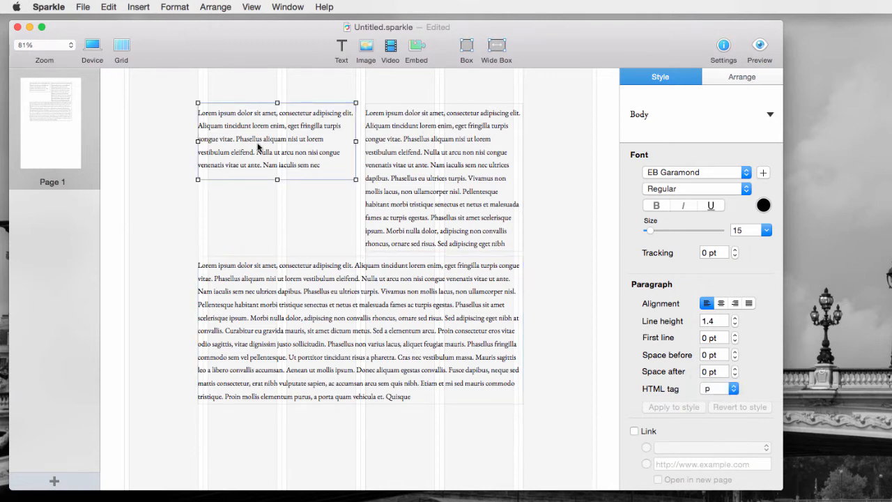
left_click(733, 389)
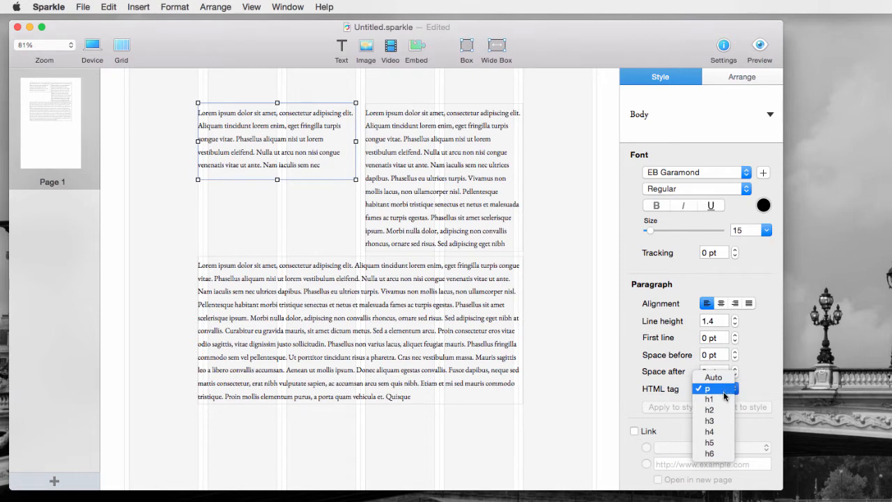
left_click(725, 398)
left_click(738, 388)
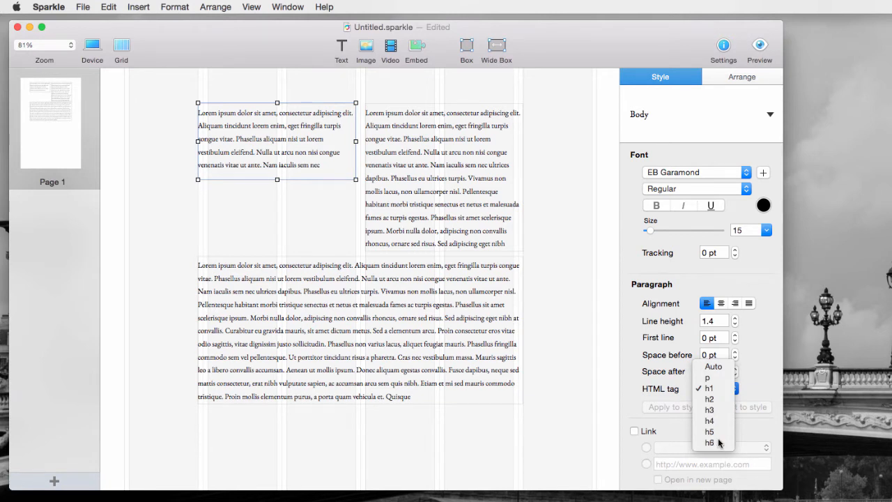
left_click(292, 122)
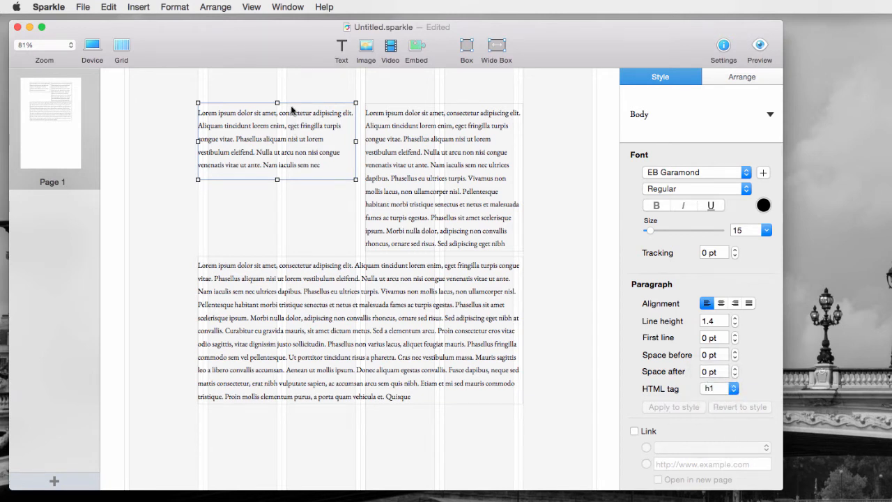
left_click(734, 388)
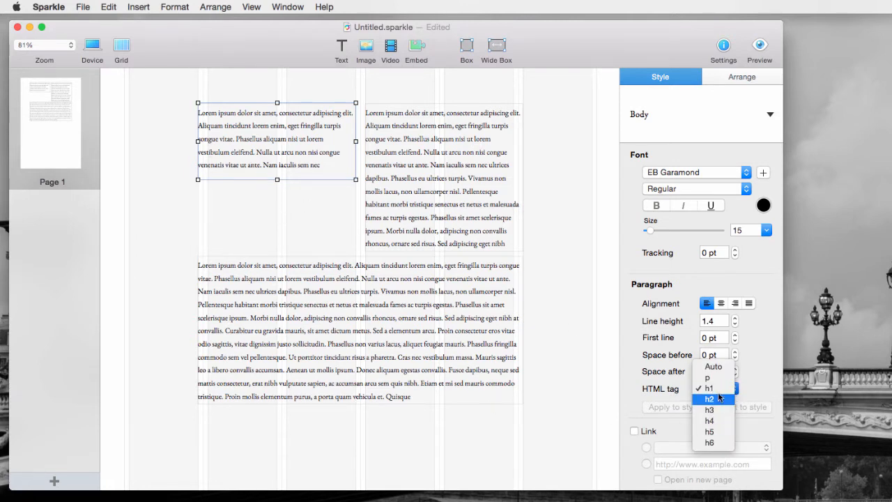
left_click(755, 381)
Switch to the Dash documentation browser and look up the h1 HTML element.
key("super+space")
type("das")
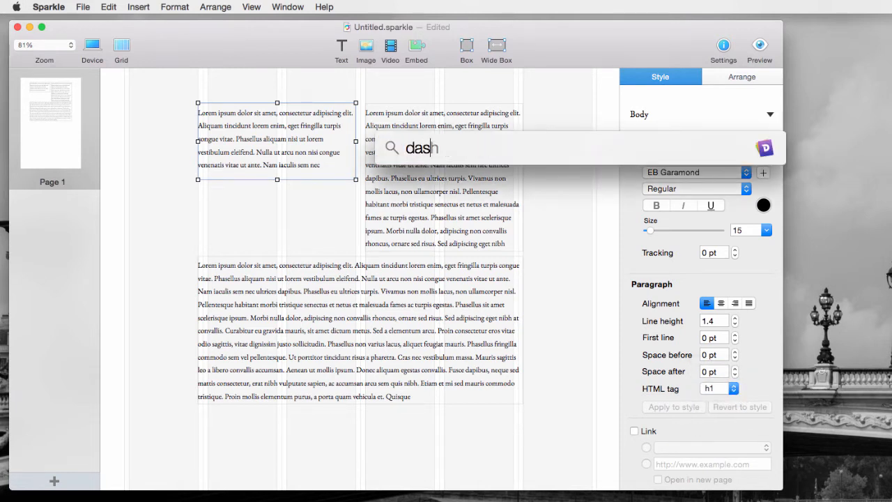
key("Return")
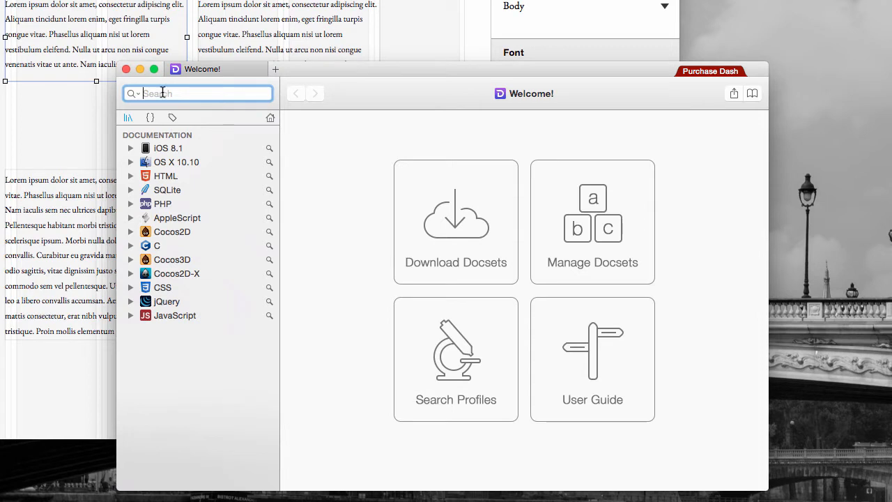
type("h1")
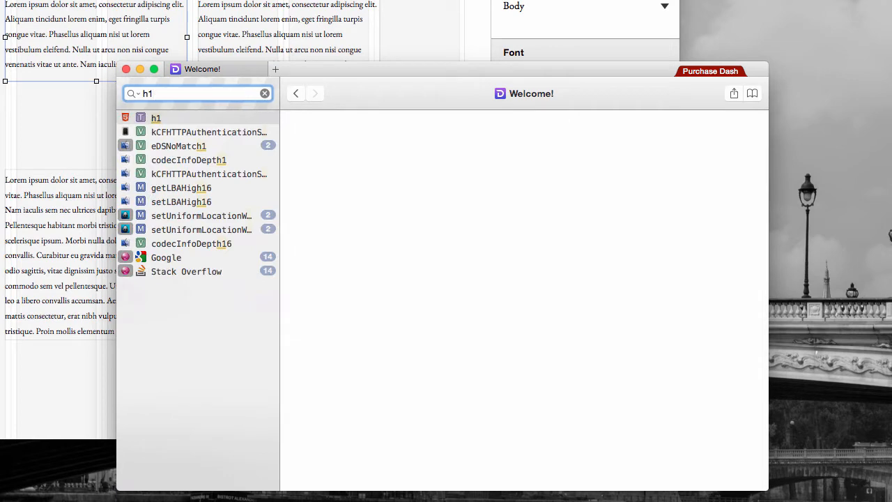
left_click(154, 121)
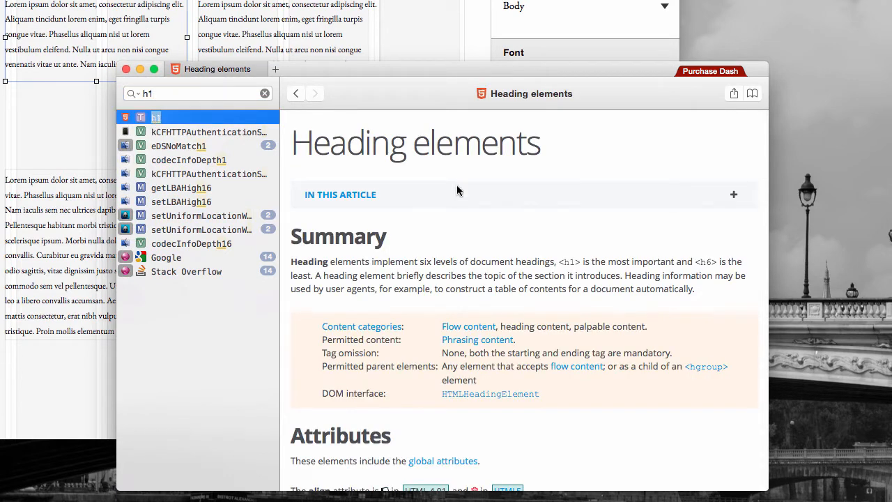
Read the Heading elements article down to its heading-level examples, and return to the Sparkle page.
scroll(528, 190, "down", 2)
scroll(529, 191, "down", 3)
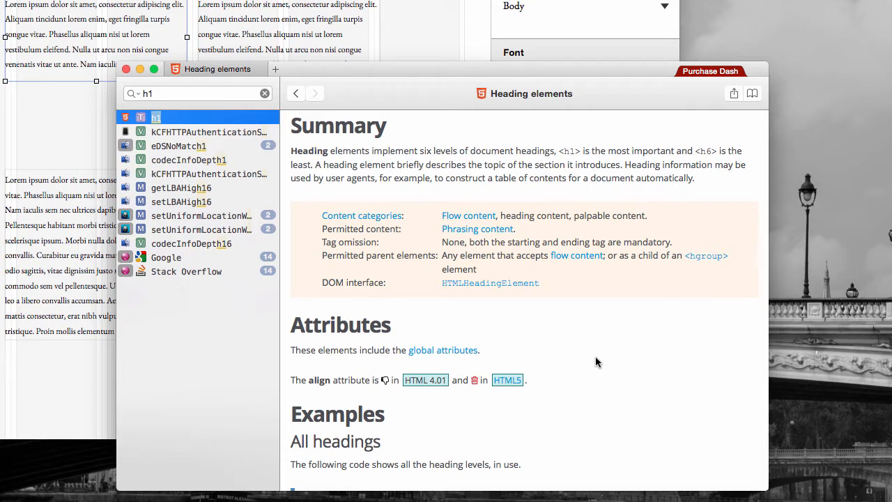
scroll(597, 361, "down", 5)
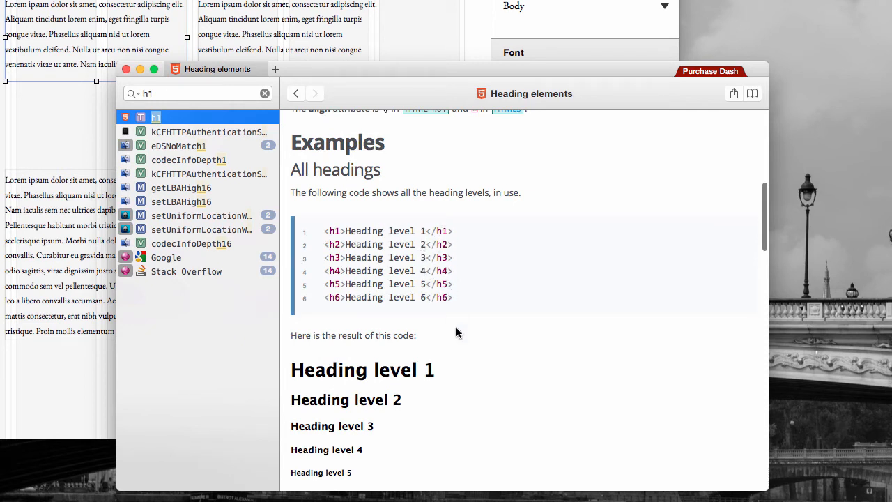
scroll(456, 332, "down", 4)
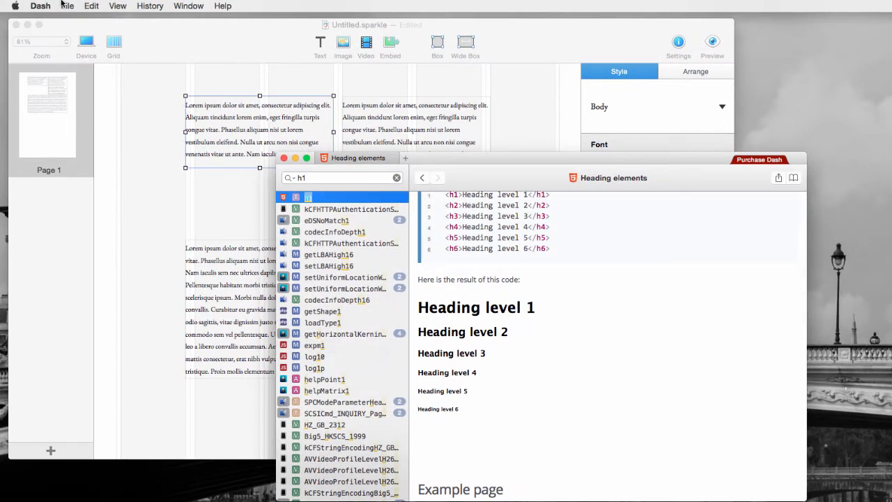
left_click(42, 5)
left_click(42, 112)
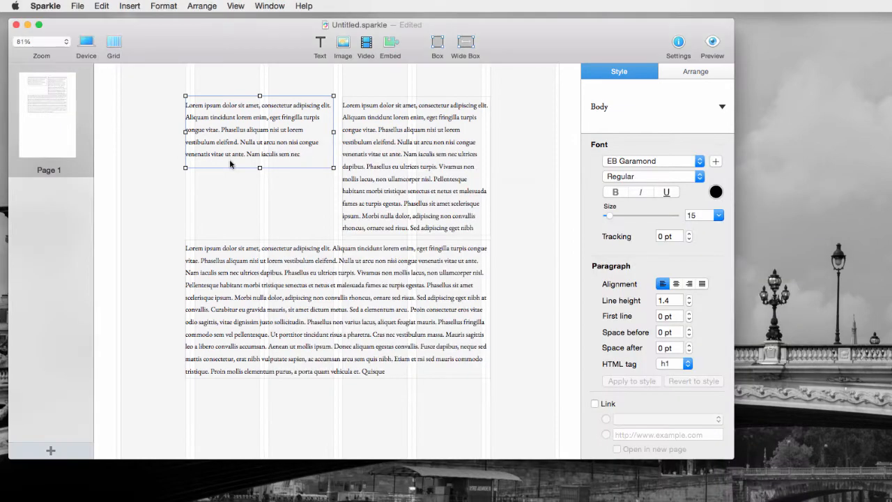
Examine the link settings offered for the upper-right text box.
left_click(292, 200)
left_click(419, 171)
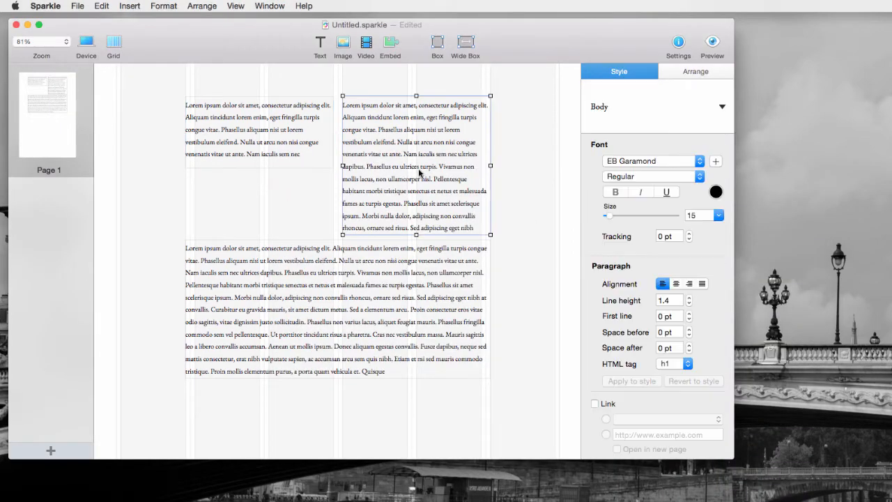
scroll(647, 355, "down", 2)
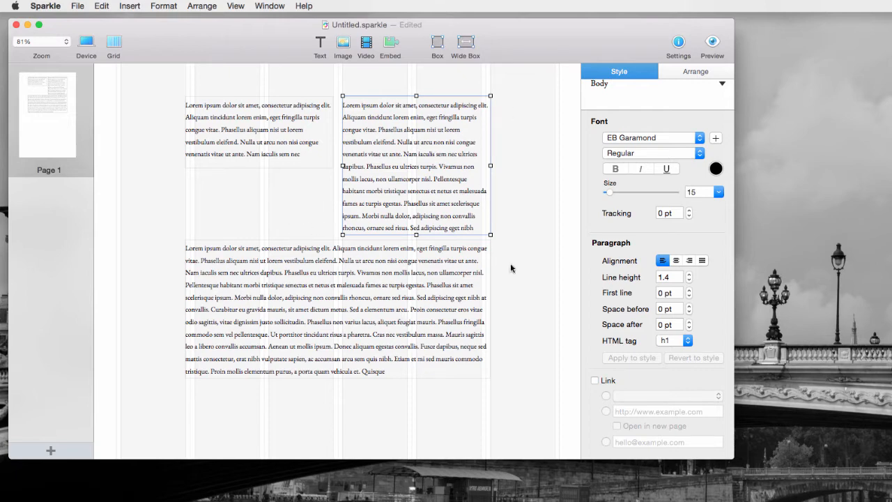
scroll(342, 308, "down", 5)
scroll(342, 308, "up", 6)
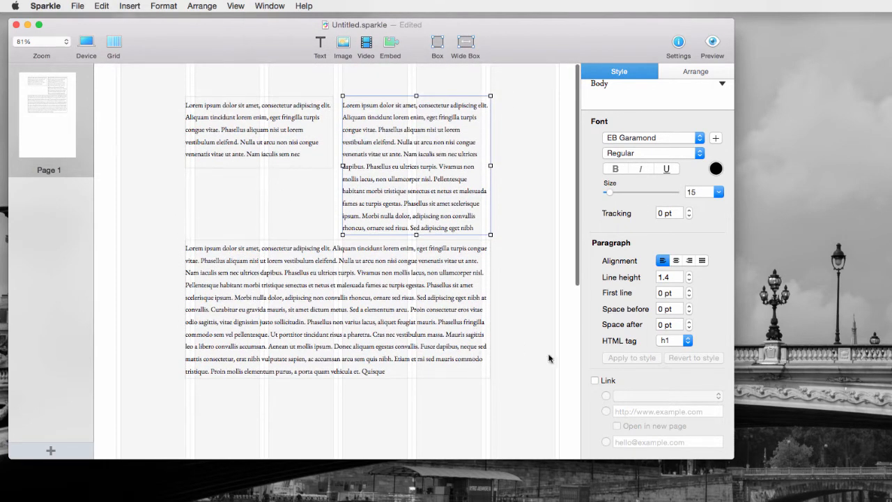
scroll(645, 406, "down", 2)
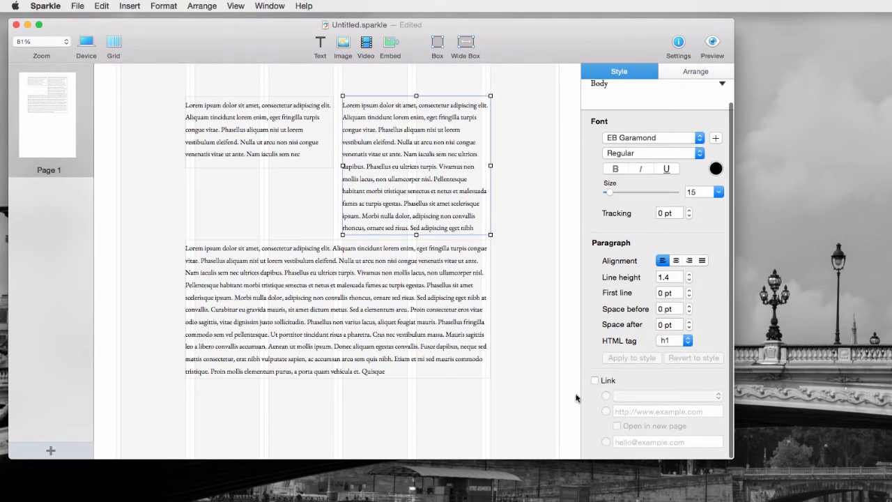
Add a text box below the wide lower text box, near its right edge, with its top just beneath that box.
left_click(325, 43)
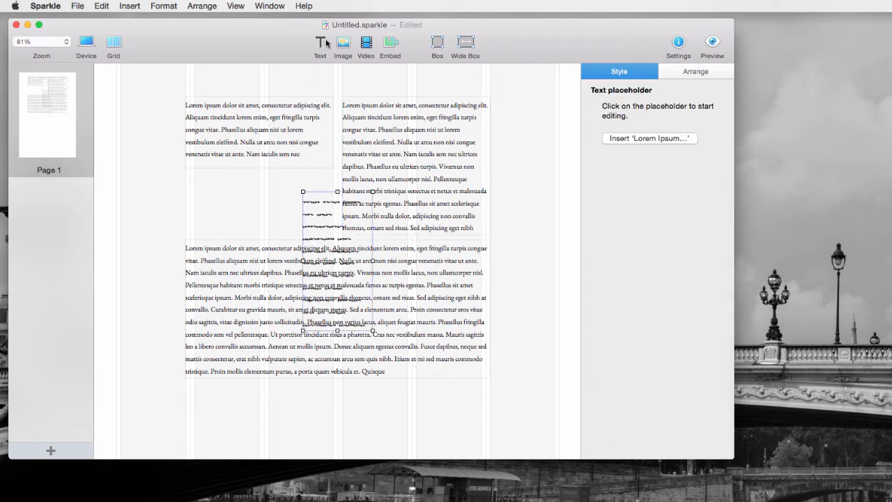
left_click_drag(331, 302, 439, 424)
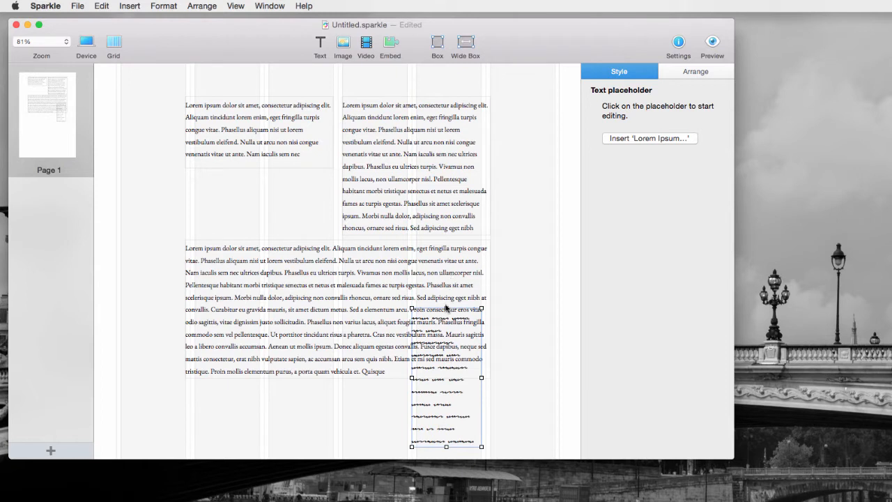
left_click_drag(446, 309, 446, 388)
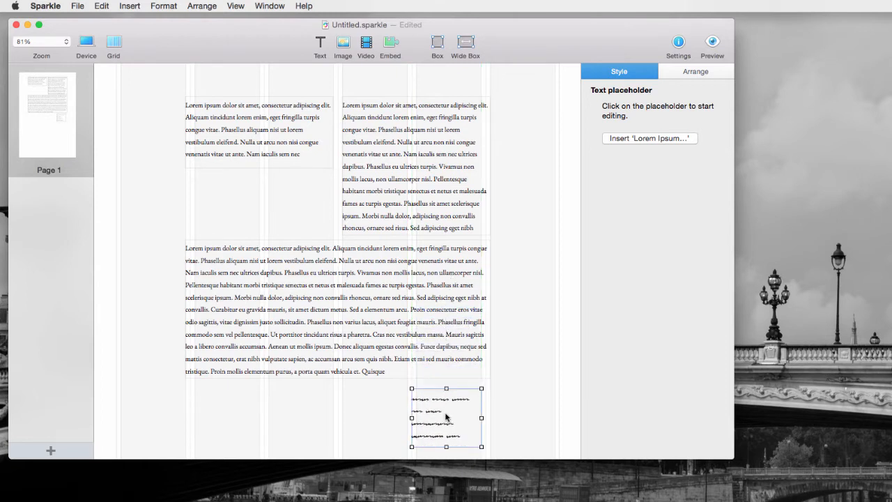
Enter "contact us" in the new text box and shorten the box to about the height of its text.
left_click(446, 417)
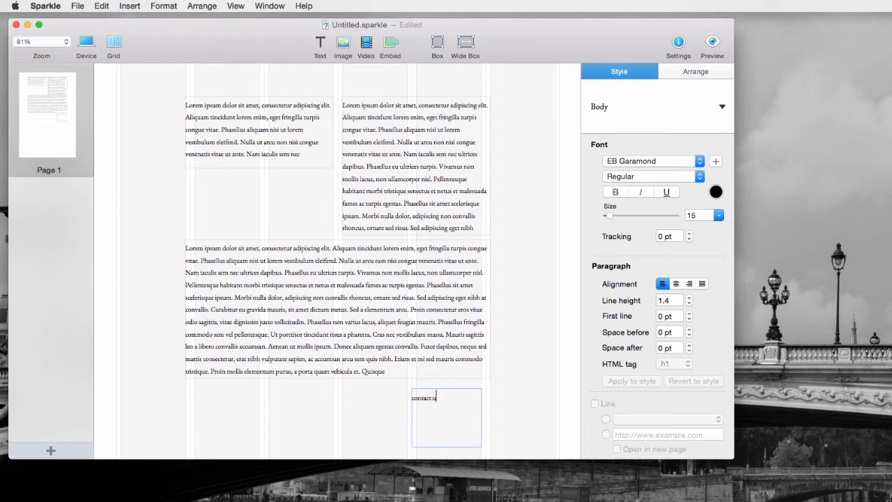
left_click(371, 420)
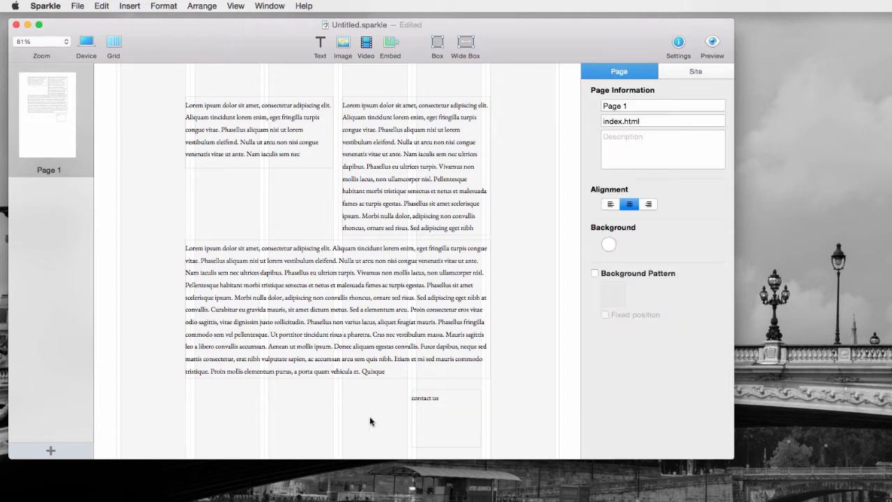
left_click(439, 444)
left_click_drag(446, 447, 446, 412)
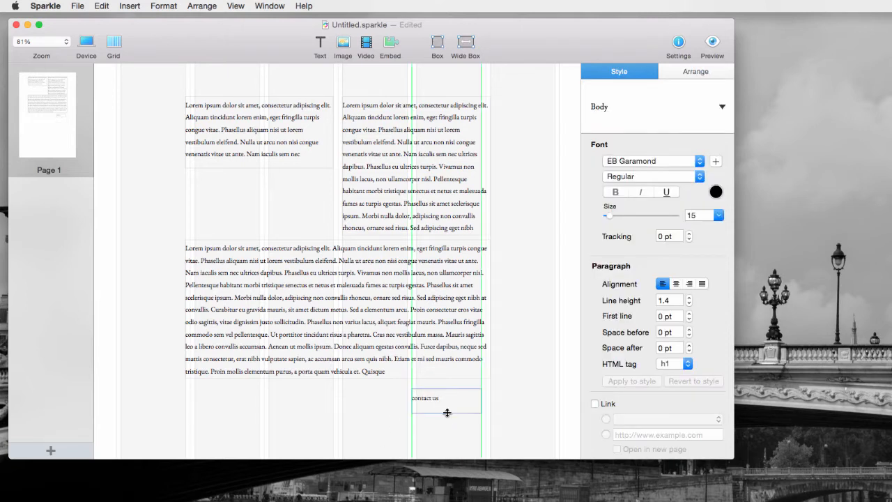
Turn the "contact us" text box into a link and try the page and web address targets with opening in a new page.
left_click(596, 404)
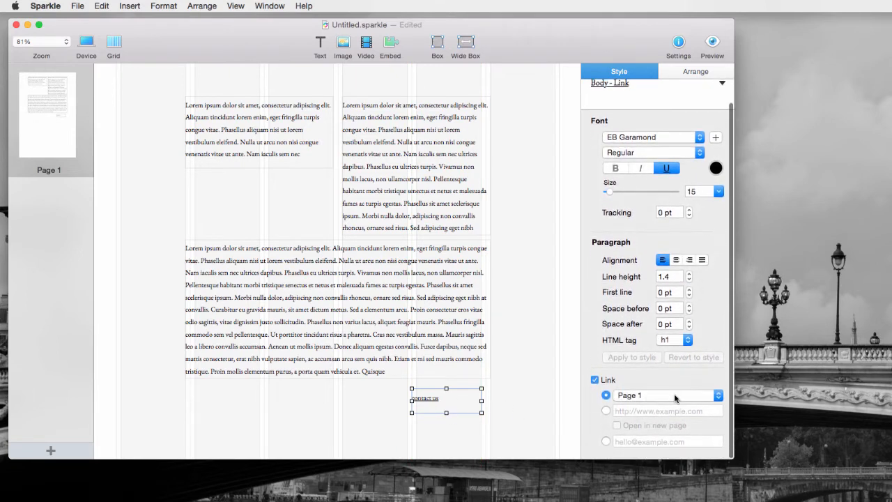
left_click(721, 396)
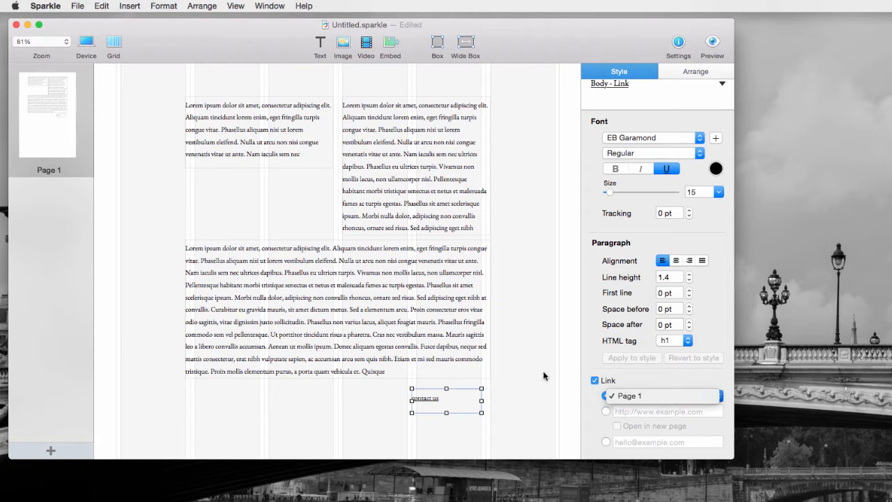
left_click(649, 400)
left_click(604, 412)
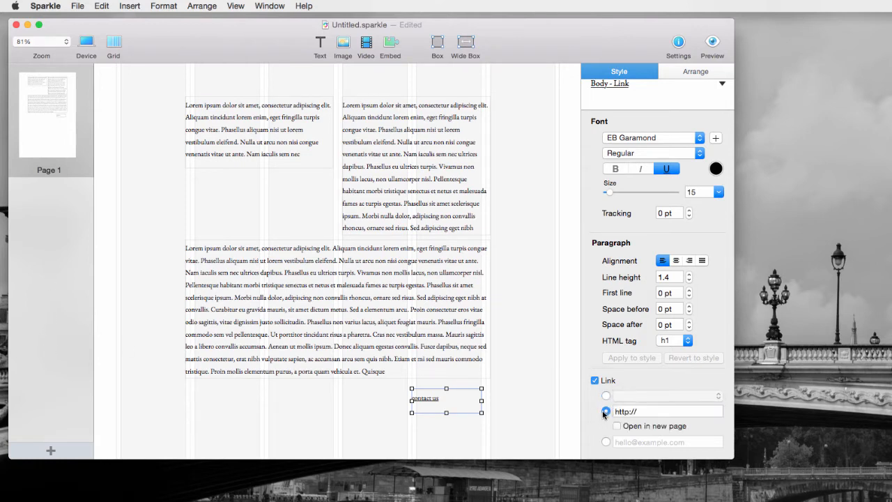
left_click(616, 426)
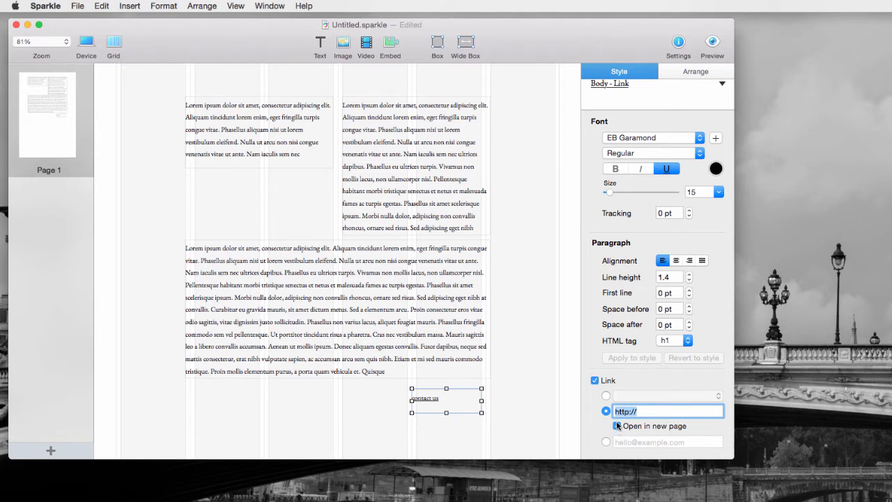
Make the "contact us" link an e-mail link and fill in the contact's e-mail address.
left_click(606, 443)
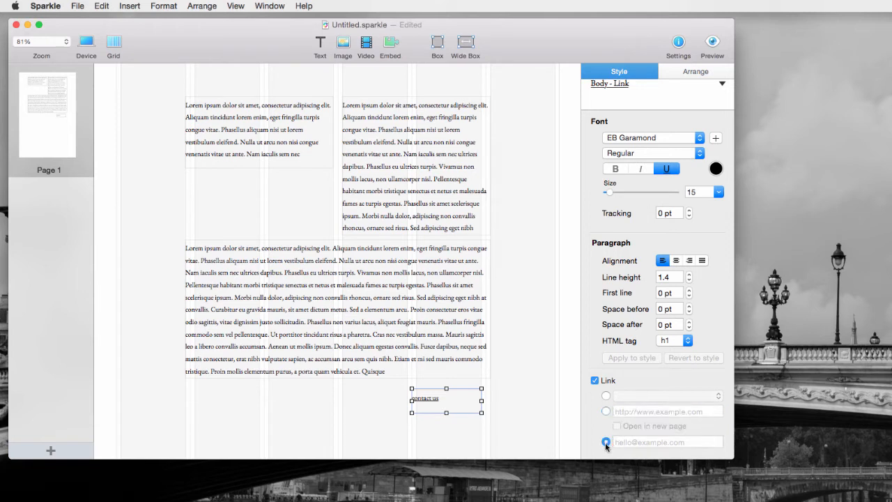
left_click(623, 442)
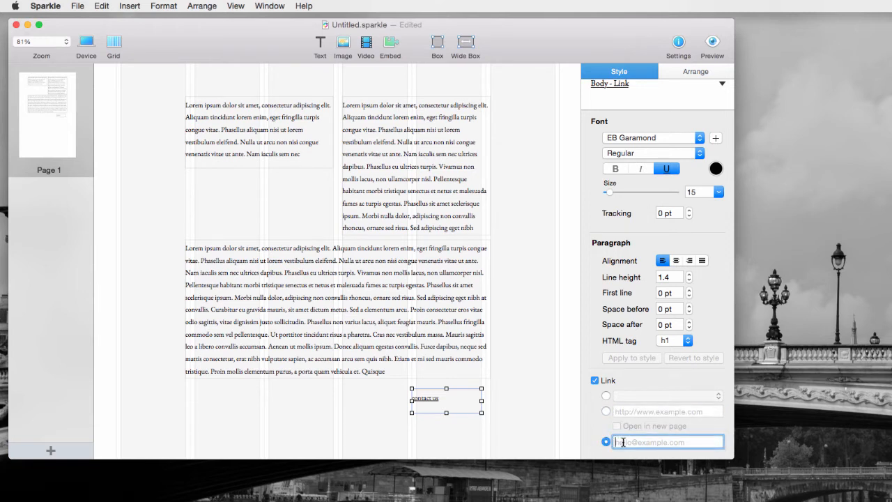
type("email@contact.com")
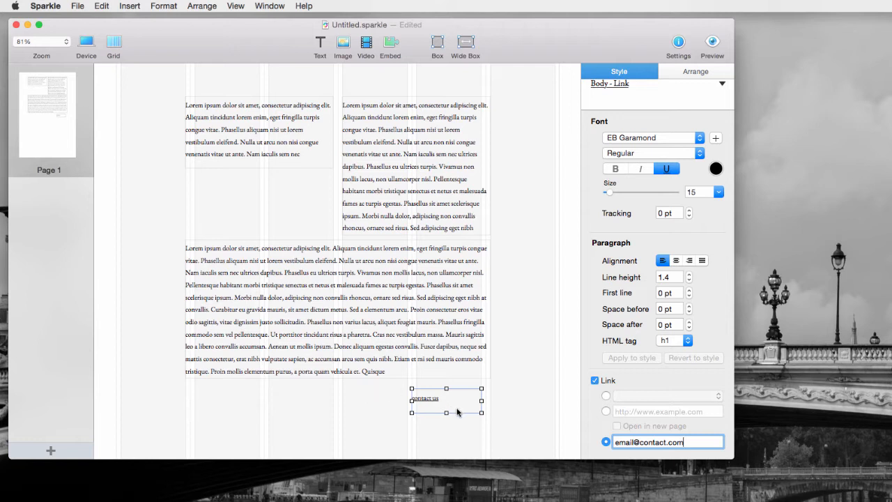
Link the words "adipiscing non convallis rhoncus" in the wide lower text box to Page 1.
left_click(400, 272)
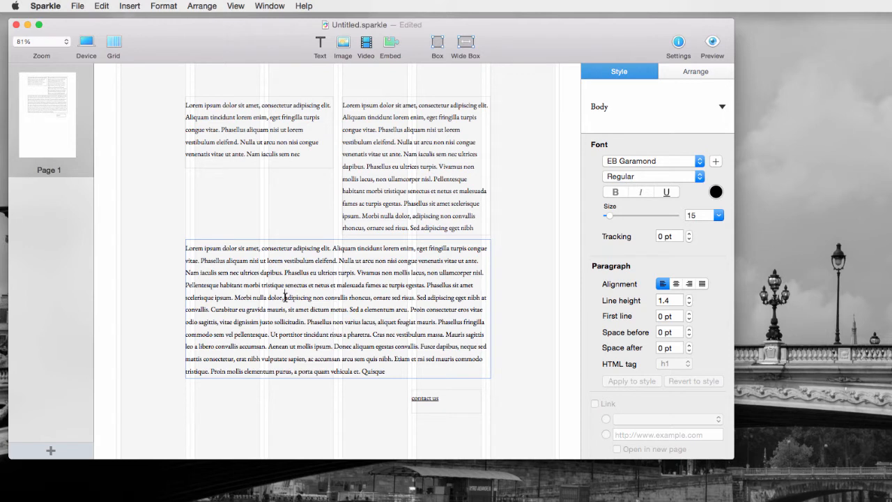
left_click_drag(284, 297, 374, 298)
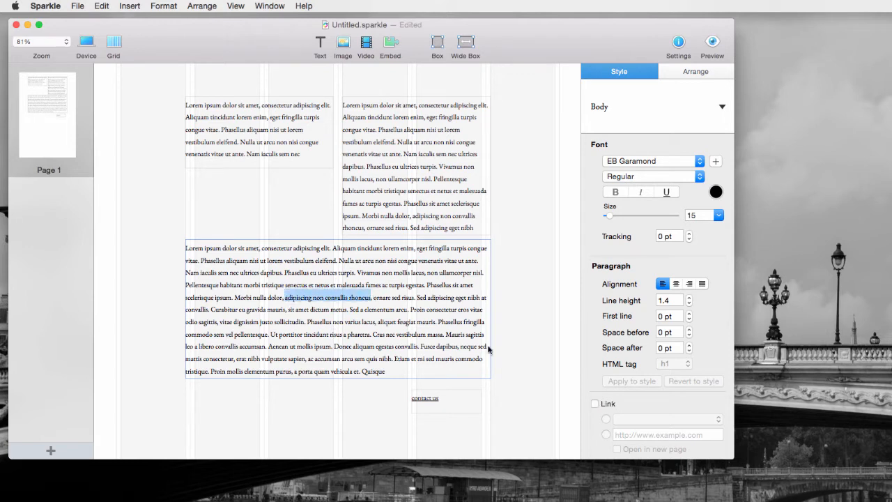
left_click(595, 403)
scroll(610, 413, "down", 1)
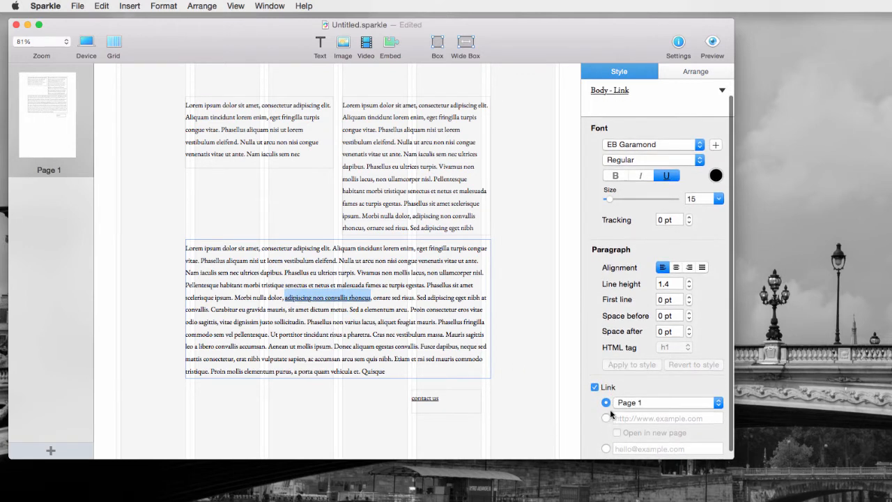
left_click(539, 333)
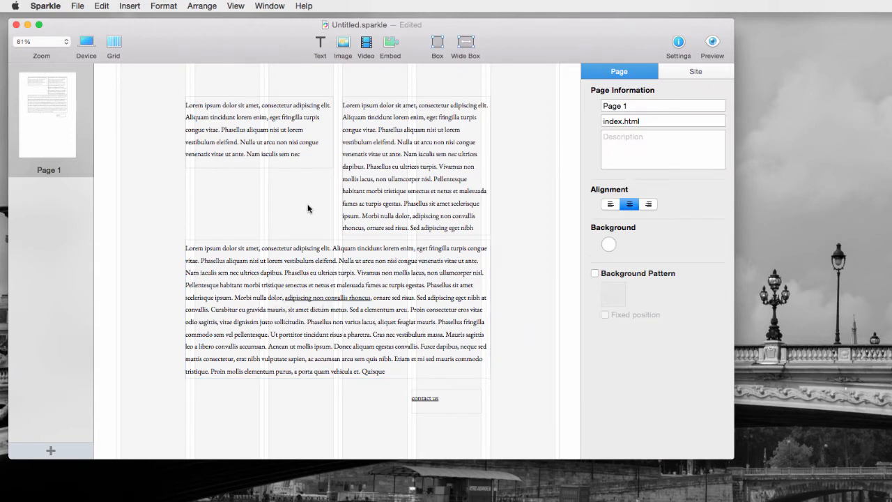
Try the Title text style on the page's first text box and return it to Body.
scroll(309, 207, "up", 2)
left_click(258, 133)
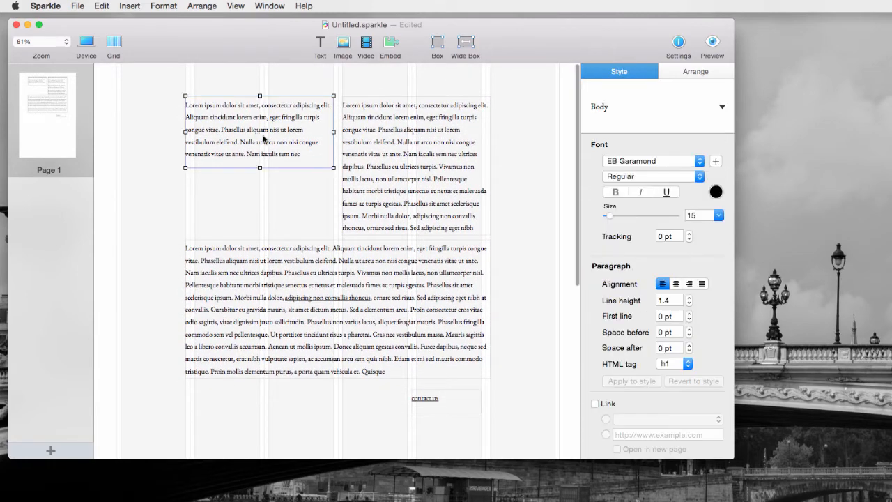
scroll(697, 181, "up", 2)
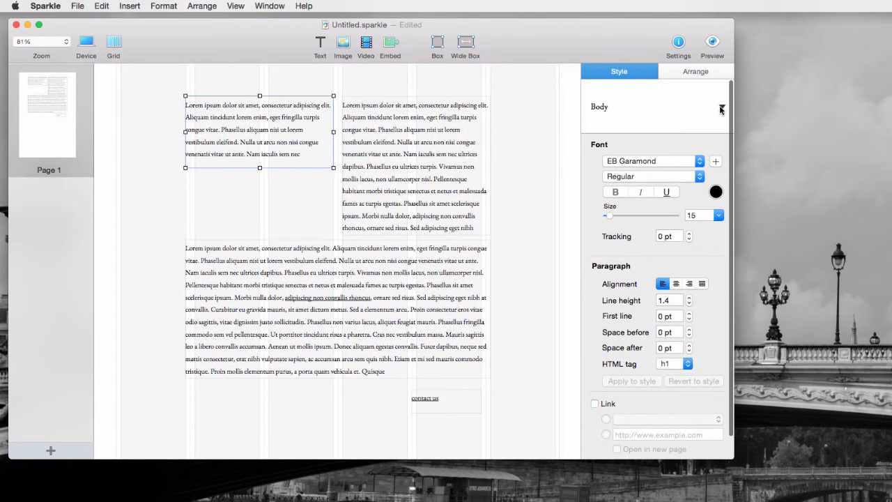
left_click(723, 108)
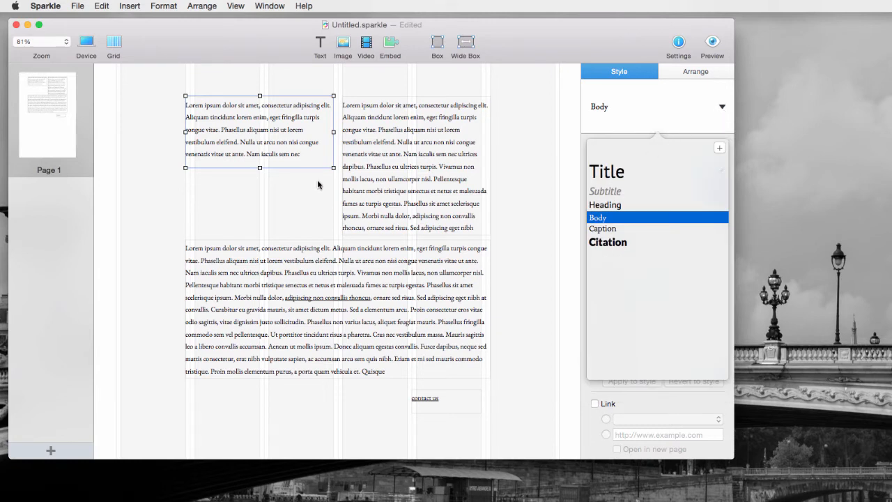
left_click(615, 172)
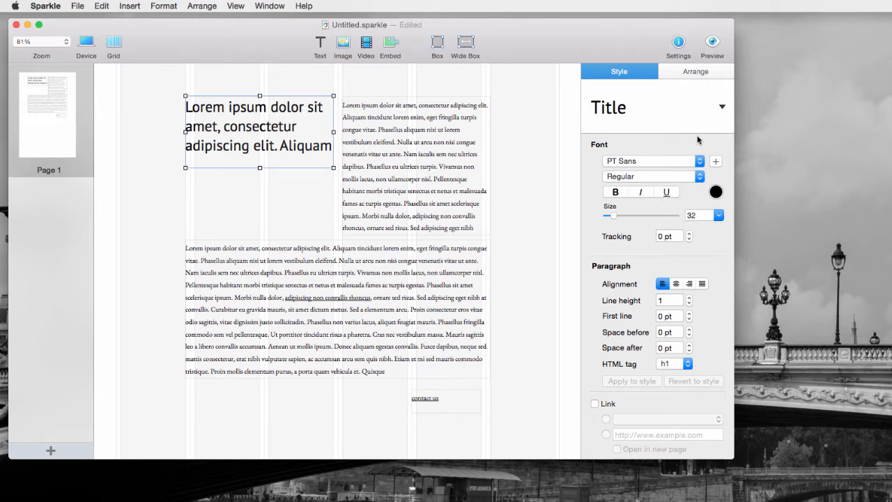
left_click(722, 107)
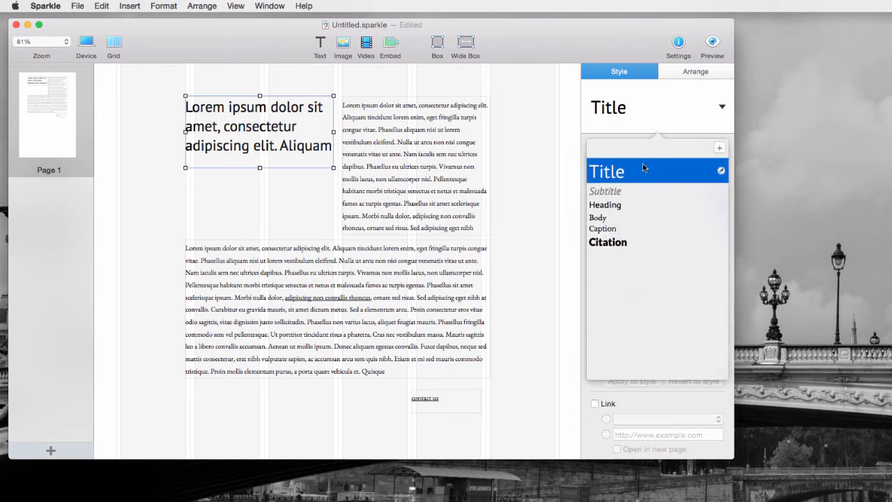
left_click(602, 217)
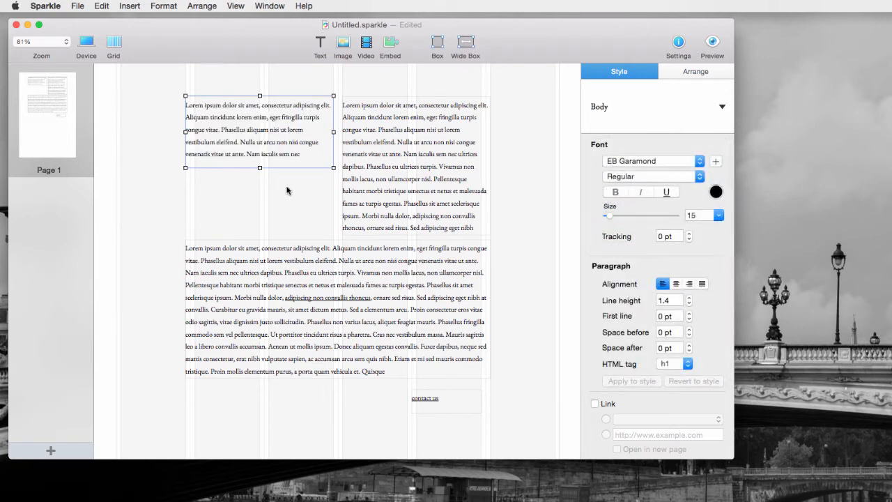
left_click(381, 175)
left_click(363, 304)
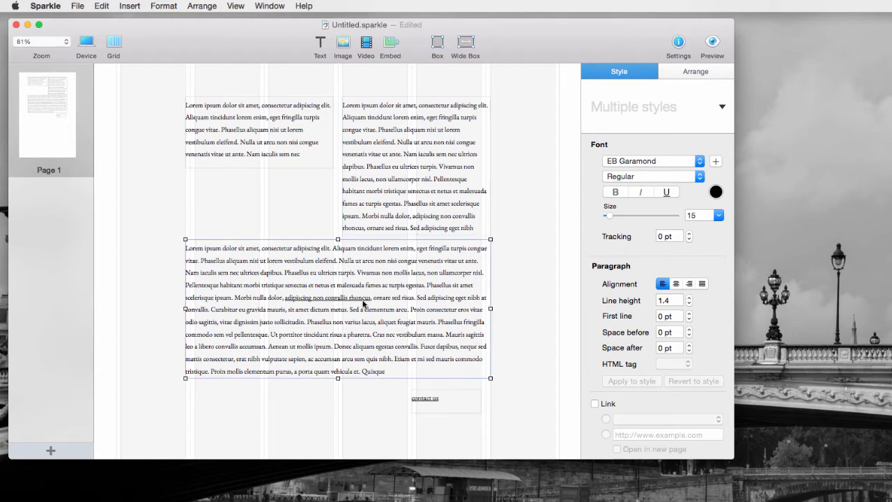
left_click(415, 209)
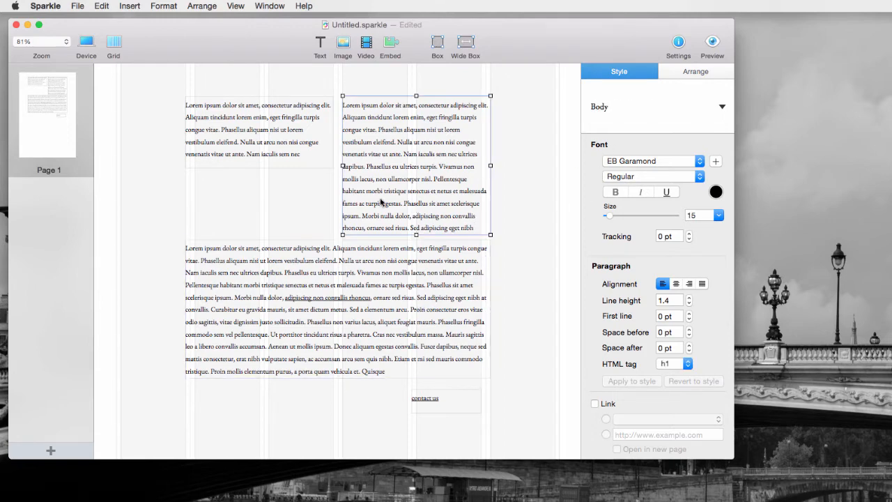
Add a text box below the wide text box and size it to span three grid columns beside "contact us".
left_click_drag(327, 57, 212, 375)
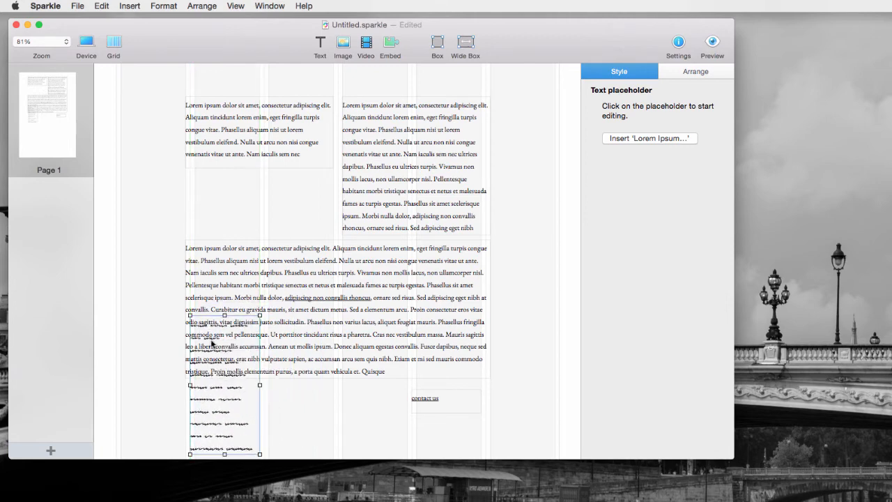
left_click(225, 315)
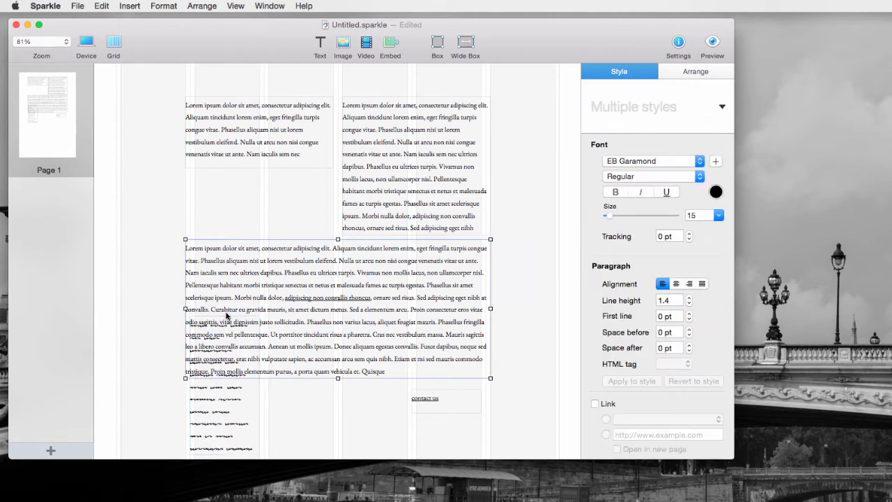
left_click(224, 388)
mouse_move(224, 385)
left_mouse_down()
mouse_move(225, 413)
mouse_move(223, 388)
left_mouse_up()
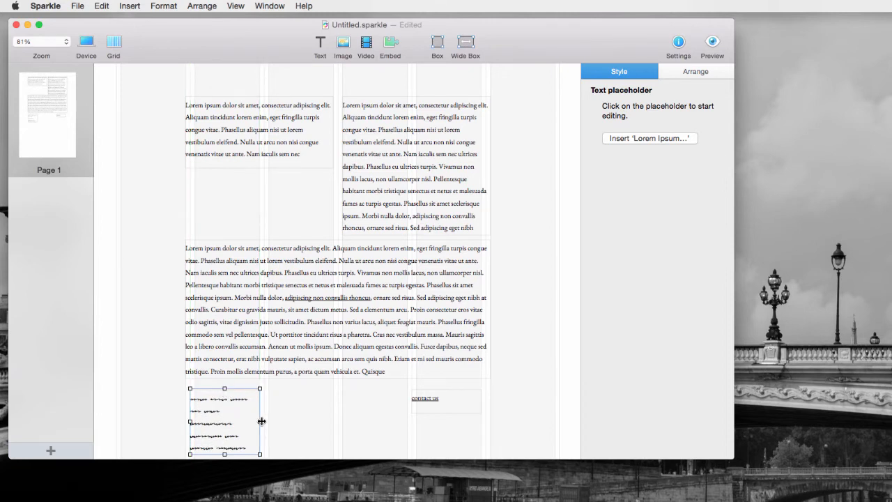
left_click_drag(261, 421, 410, 426)
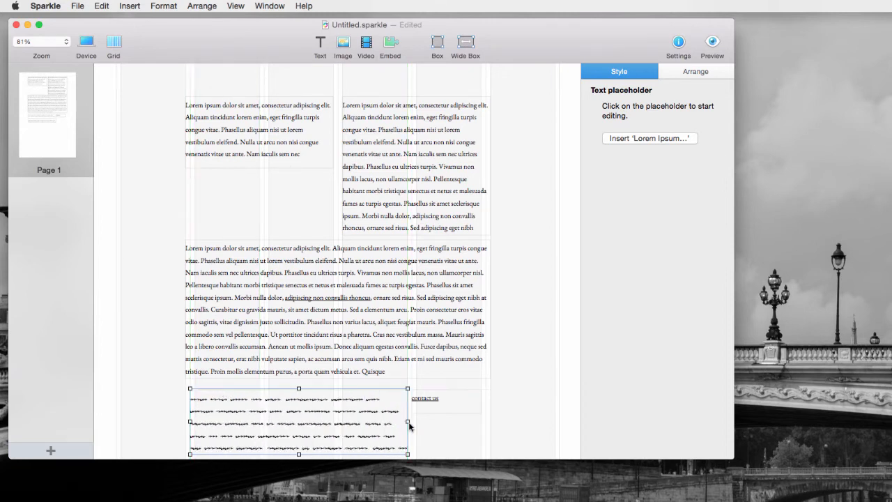
Format the page's first text box in Avenir at size 44 and add that formatting as a new text style.
left_click(234, 130)
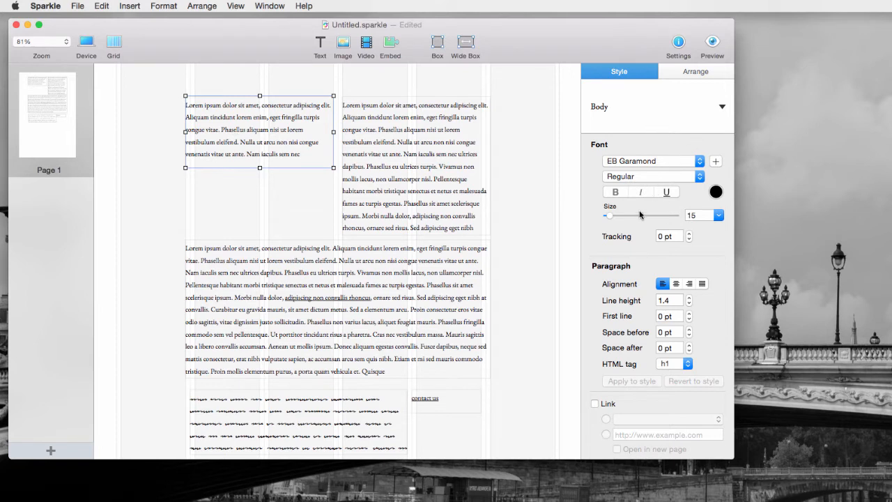
left_click(694, 163)
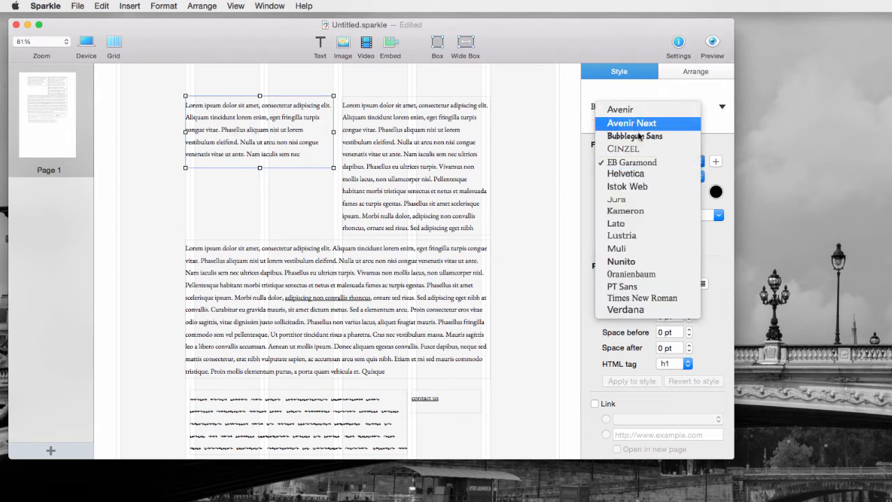
left_click(633, 110)
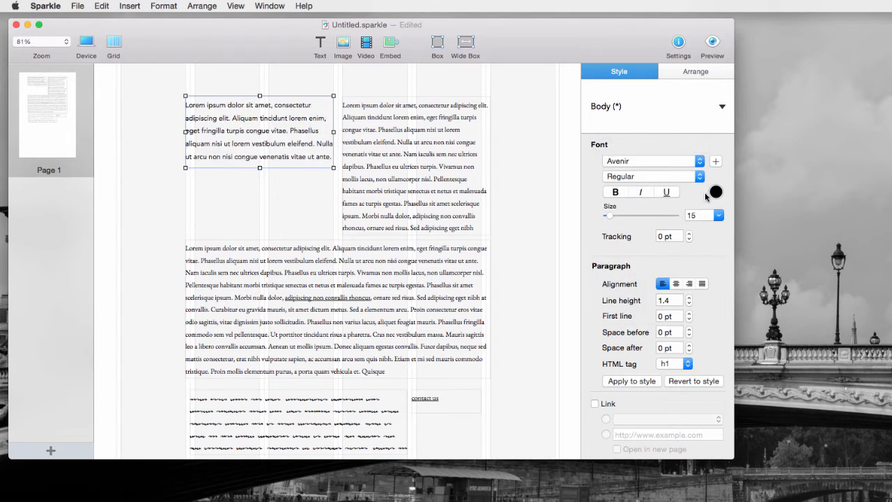
mouse_move(620, 218)
left_mouse_down()
mouse_move(628, 216)
mouse_move(619, 217)
left_mouse_up()
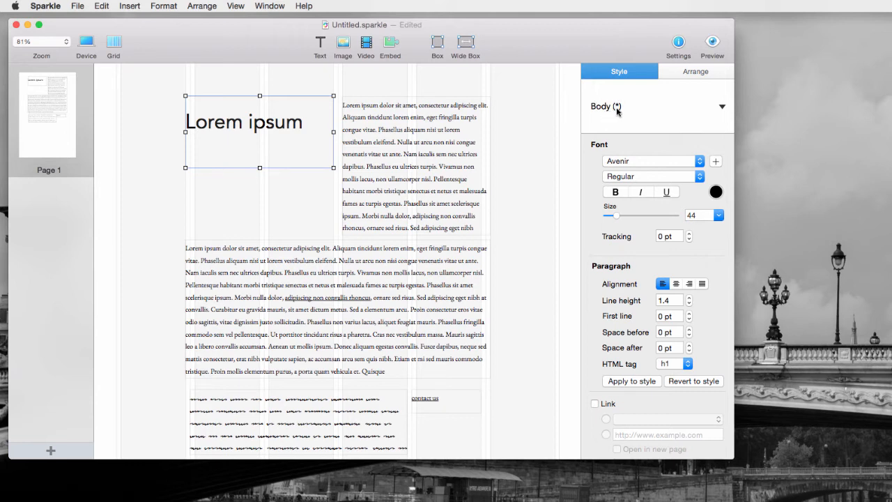
left_click(721, 107)
left_click(719, 148)
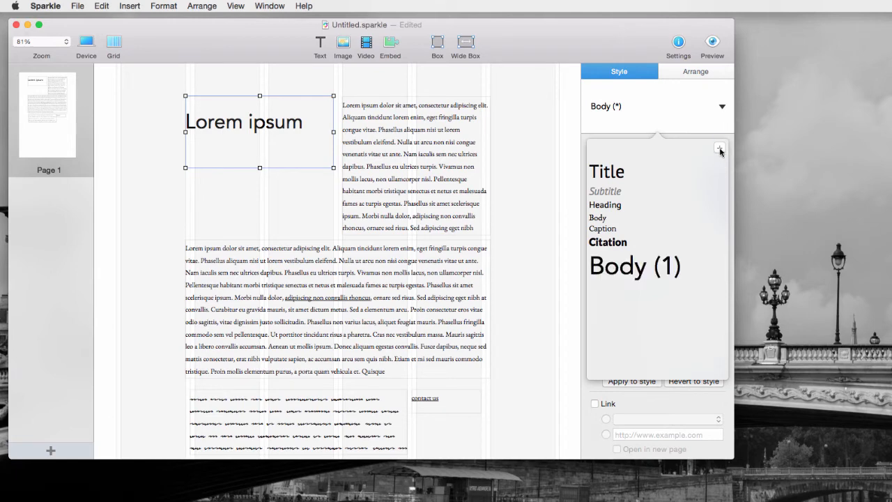
Return the first text box to the Body style and set its font to Cinzel at size 66.
left_click(609, 218)
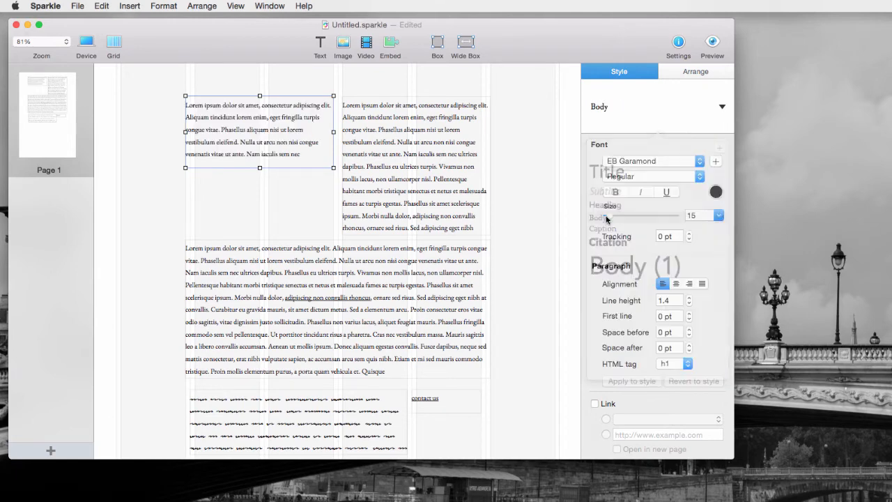
left_click(700, 160)
left_click(650, 152)
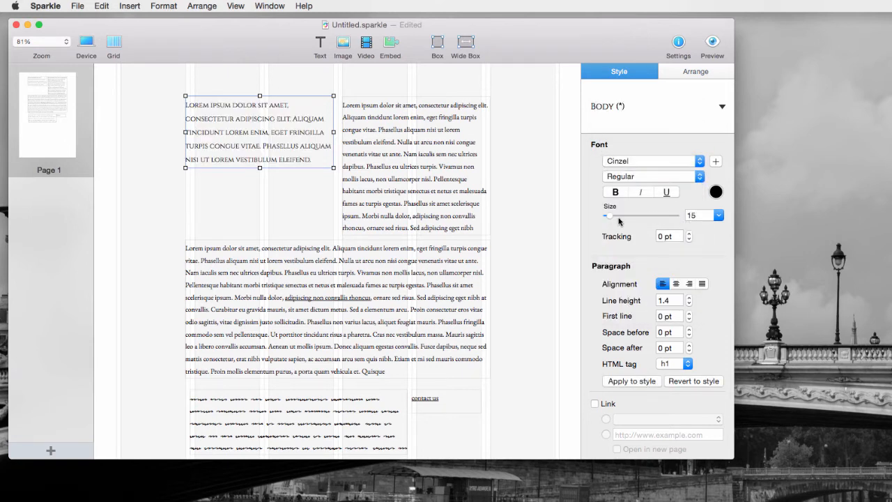
mouse_move(613, 220)
left_mouse_down()
mouse_move(636, 220)
mouse_move(620, 220)
left_mouse_up()
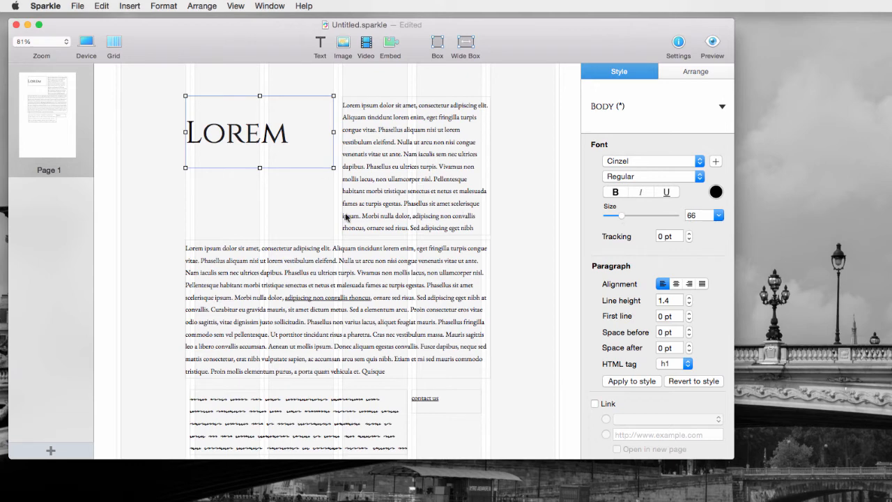
Fill the placeholder text box beside "contact us" with Lorem Ipsum sample text.
scroll(367, 298, "down", 3)
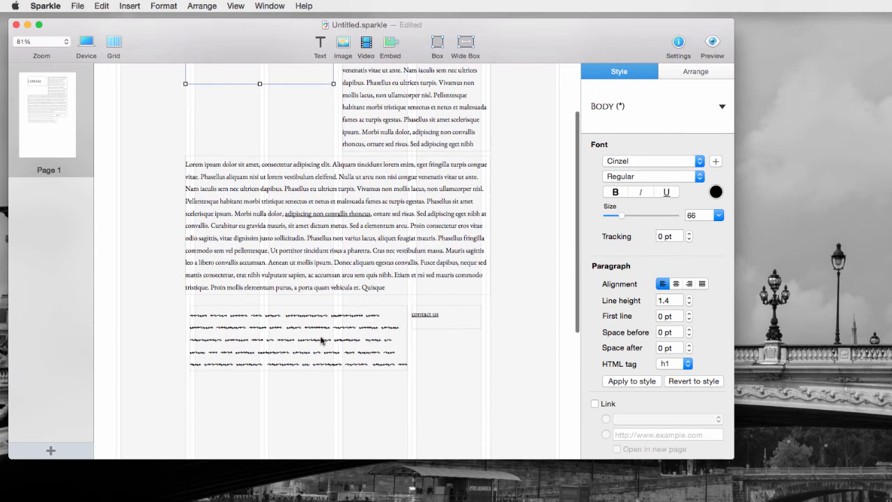
left_click(321, 340)
left_click(650, 138)
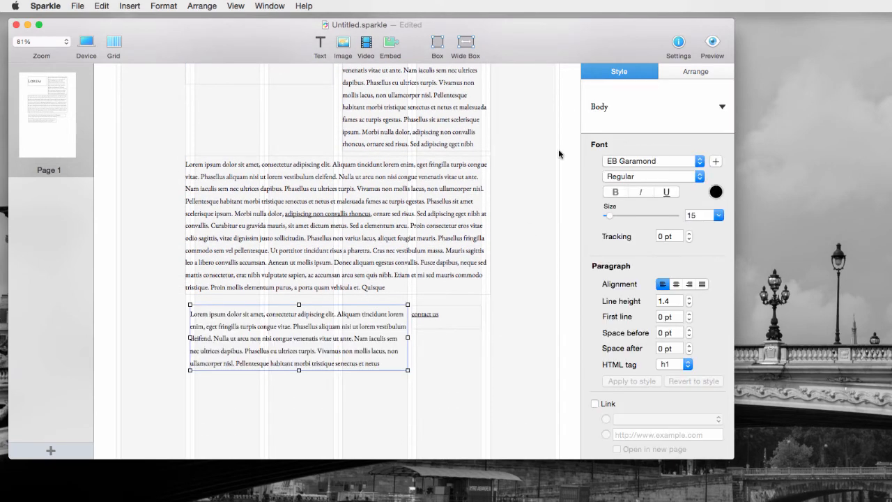
Apply the first text box's Cinzel formatting to the Body style and check the other Body text boxes.
scroll(369, 253, "up", 3)
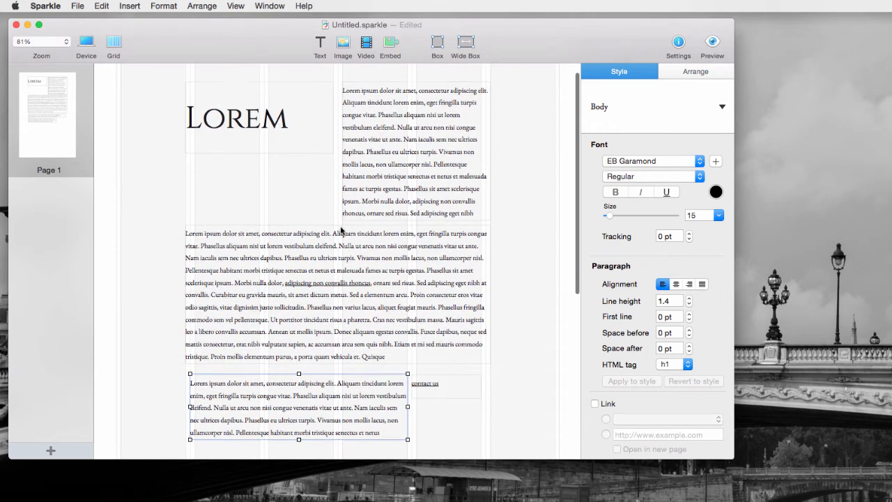
scroll(340, 230, "up", 1)
left_click(274, 152)
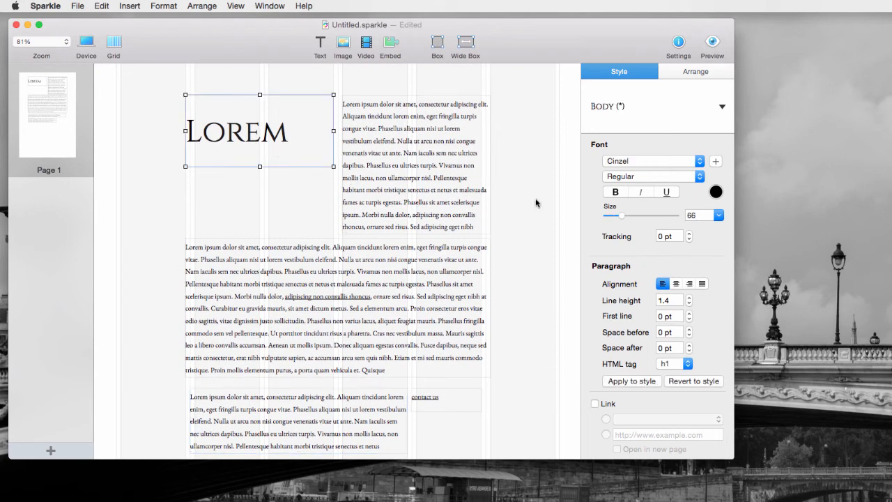
left_click(620, 385)
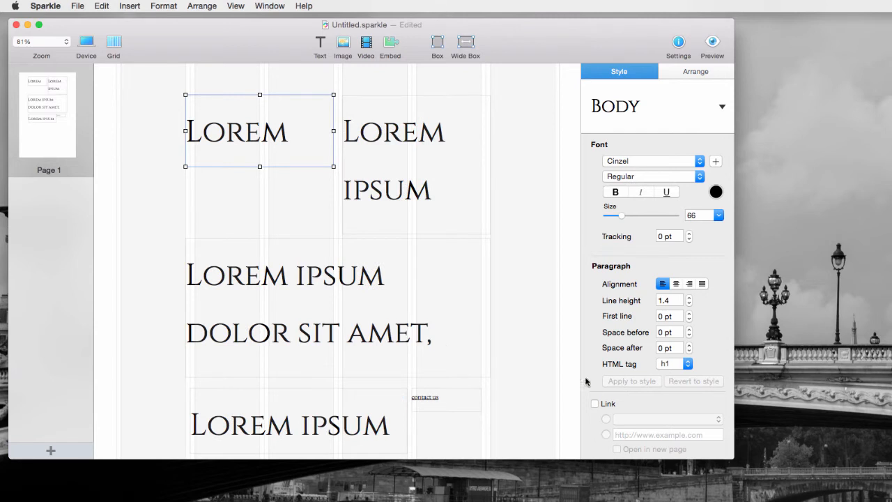
scroll(226, 270, "down", 1)
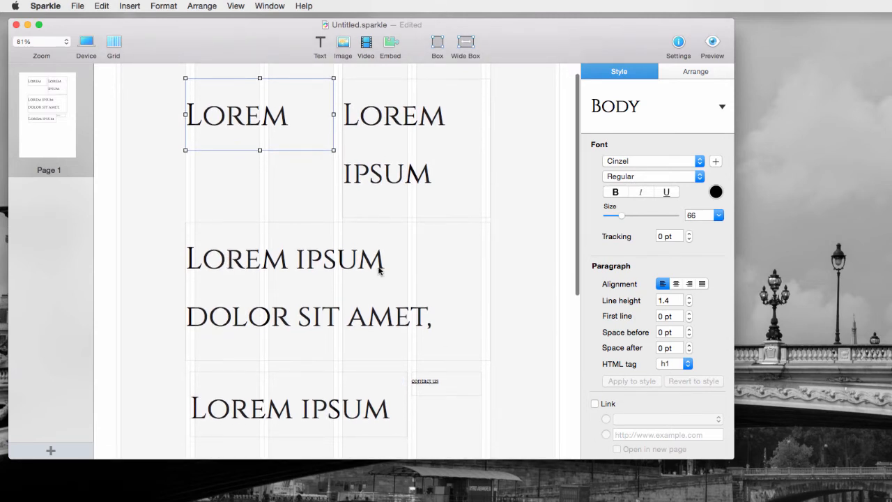
left_click(375, 287)
left_click(305, 406)
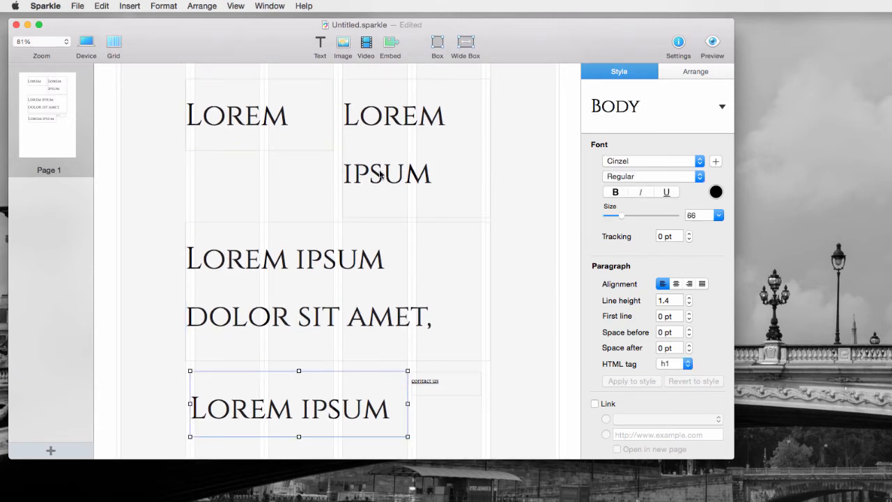
left_click(385, 151)
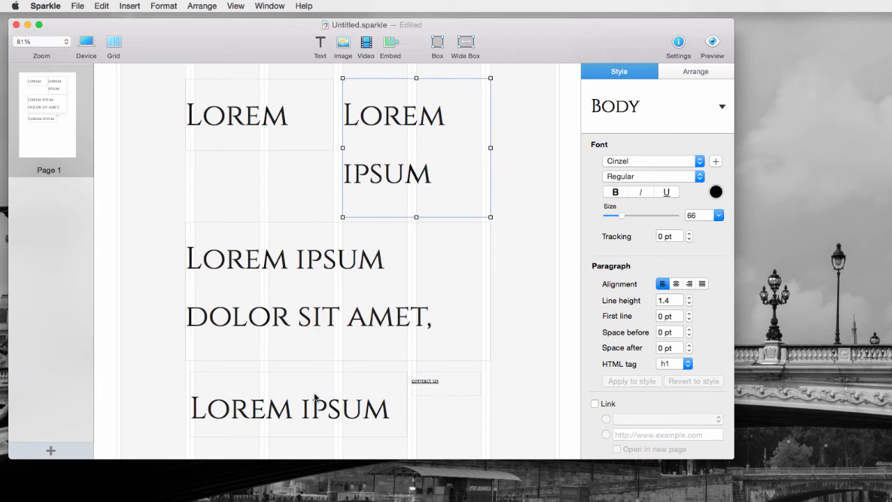
scroll(275, 145, "up", 2)
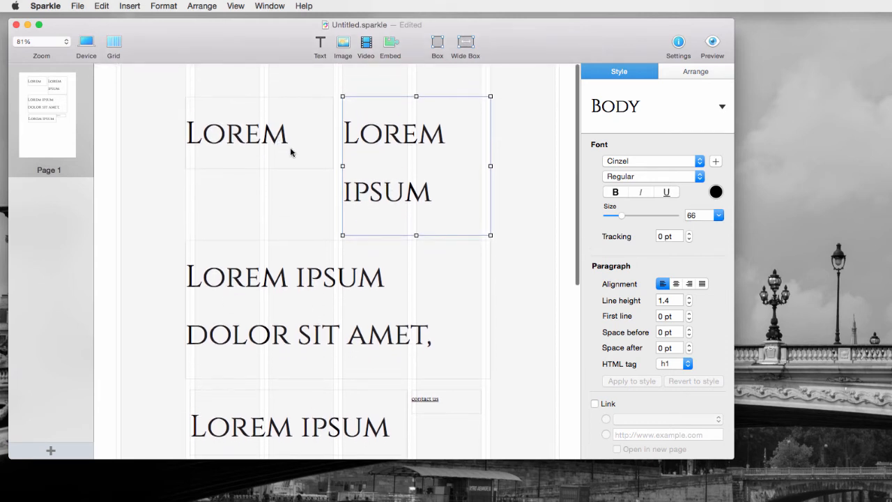
Undo the sample text insertion in the text box beside "contact us".
left_click(298, 140)
key("super+z")
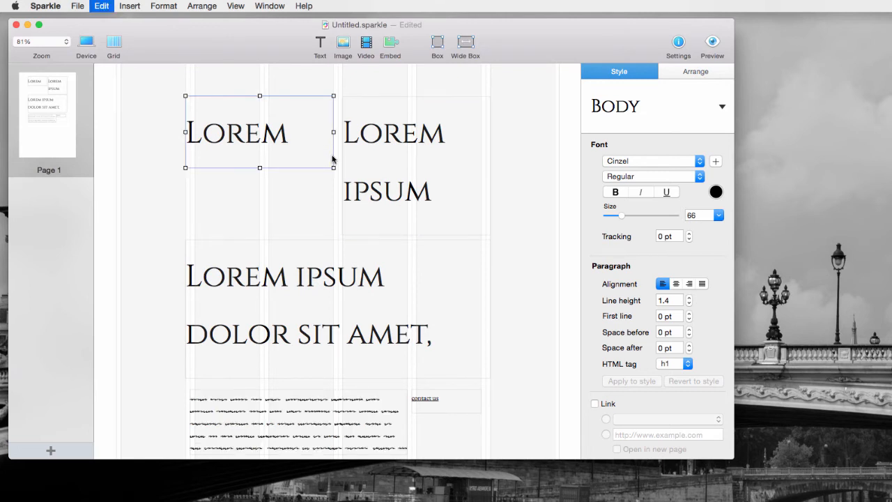
left_click(395, 174)
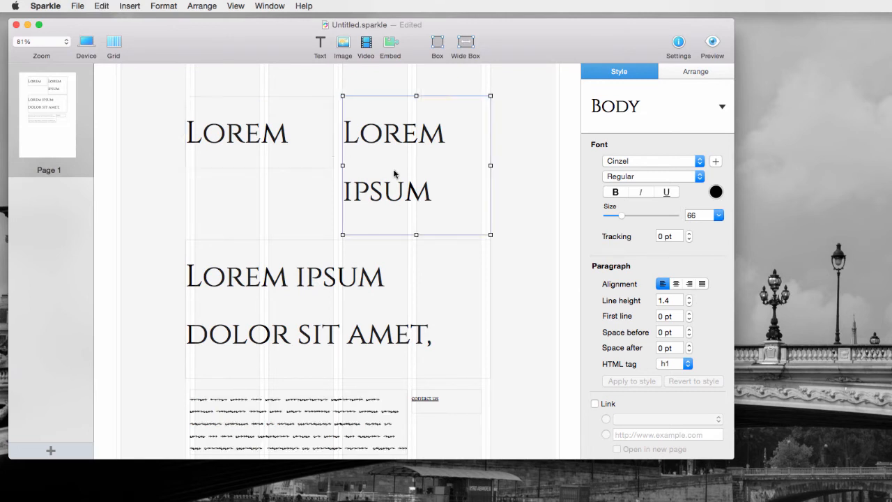
Set the font size of the wide text box to 15.
left_click(332, 273)
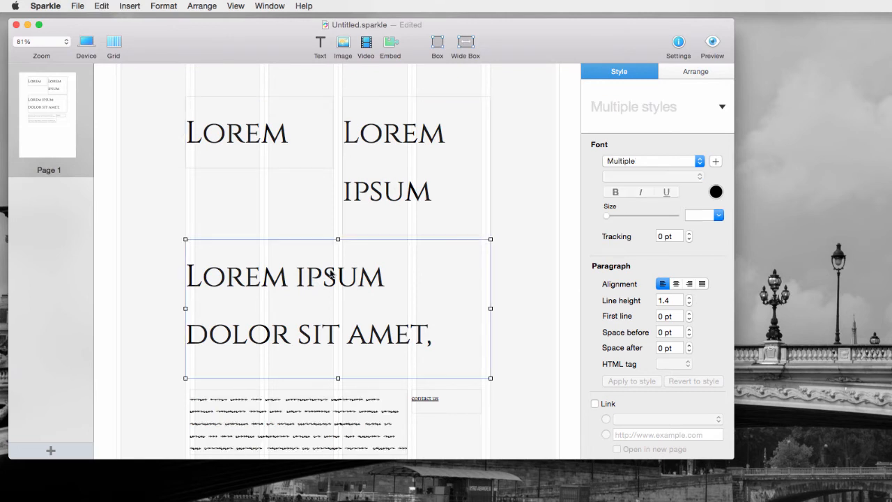
left_click(695, 217)
type("15")
key("Return")
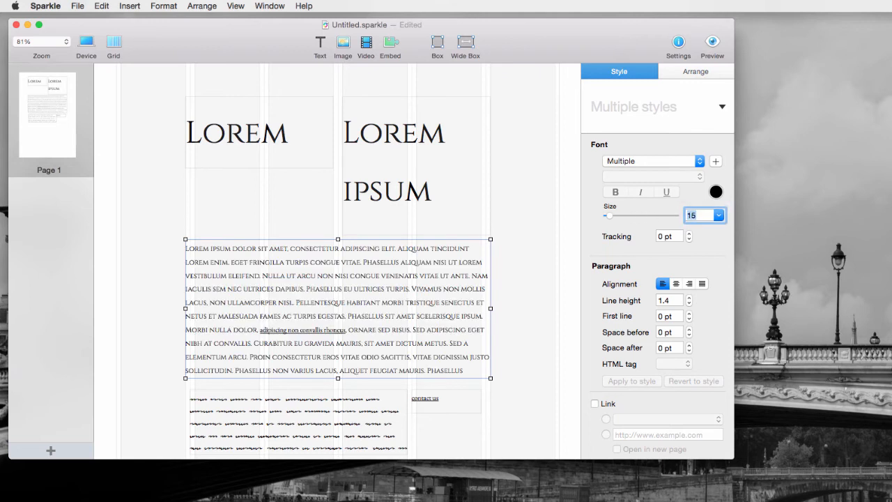
With the "Lorem ipsum" heading box selected, delete the Title style from the saved text styles.
left_click(260, 228)
left_click(386, 172)
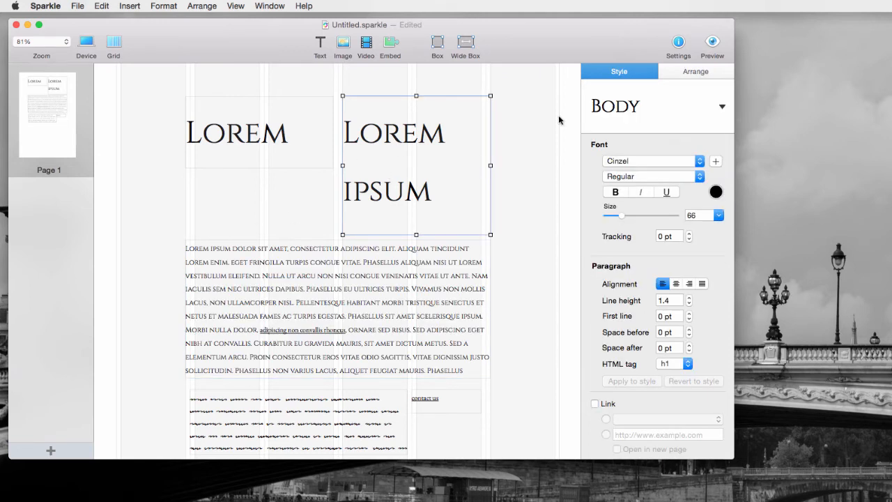
left_click(722, 108)
left_click(722, 109)
left_click(722, 109)
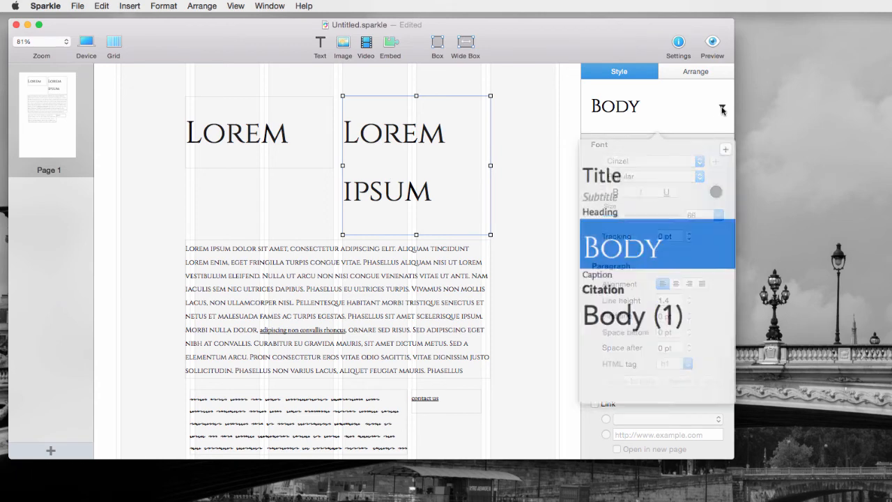
left_click(718, 172)
left_click(719, 163)
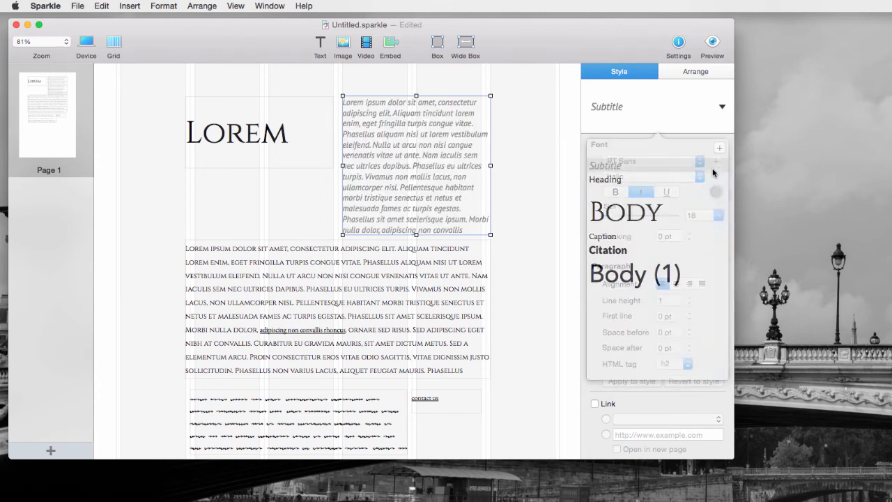
Delete the Heading style and reapply the Body style to the "Lorem ipsum" heading box.
left_click(721, 108)
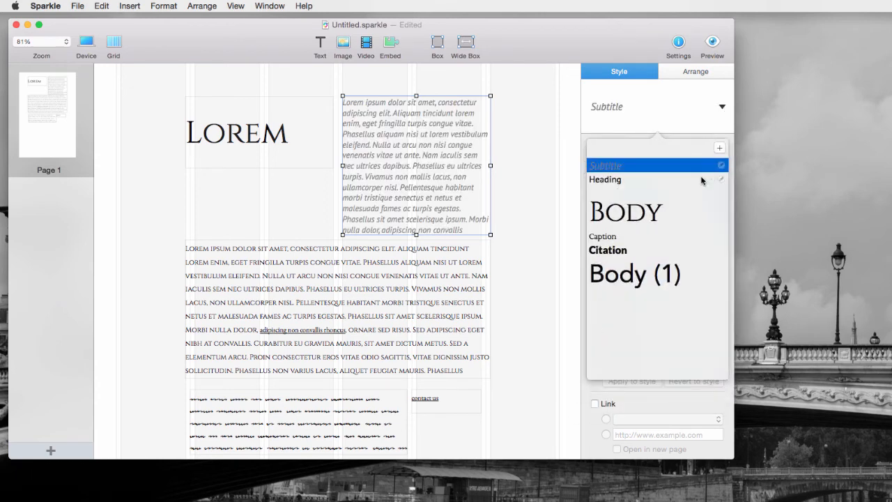
left_click(711, 179)
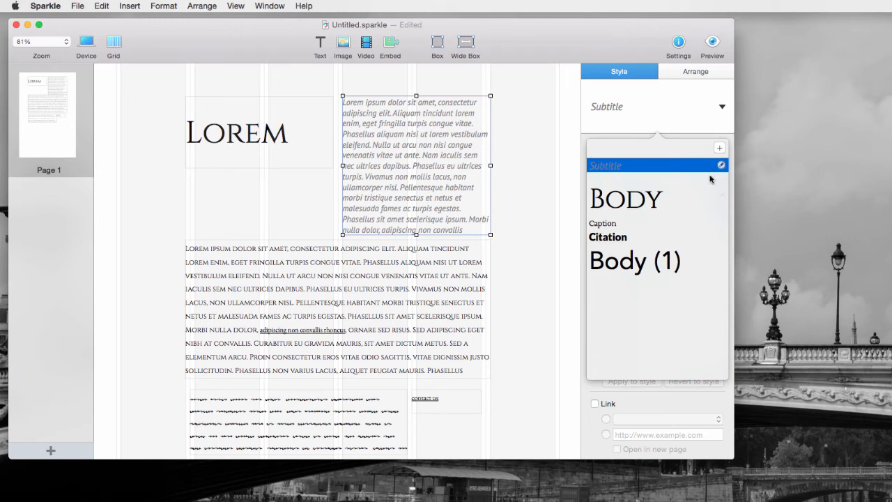
left_click(681, 206)
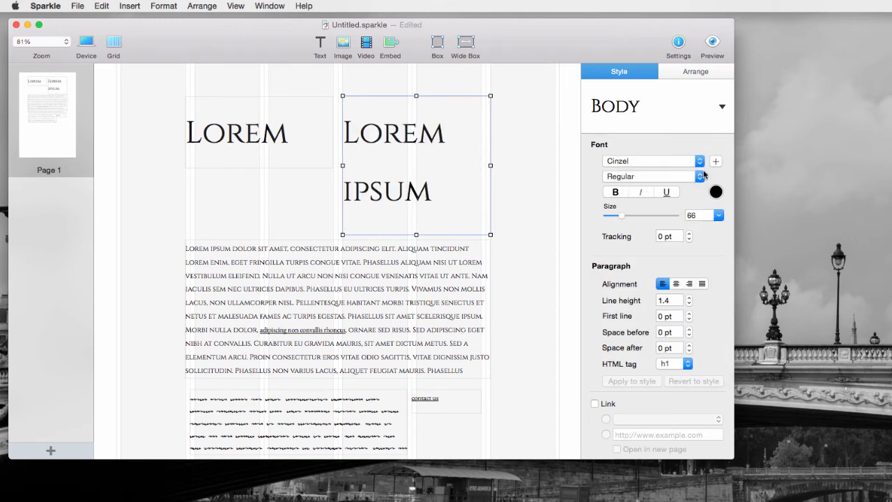
Delete the Body (1), Citation, Caption and Subtitle styles, leaving Body as the only saved text style.
left_click(721, 109)
left_click(710, 262)
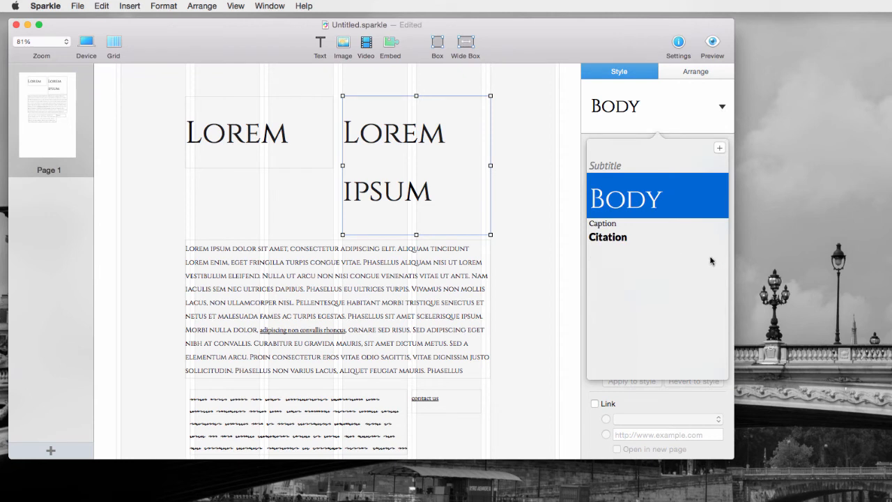
left_click(711, 238)
left_click(711, 225)
left_click(711, 166)
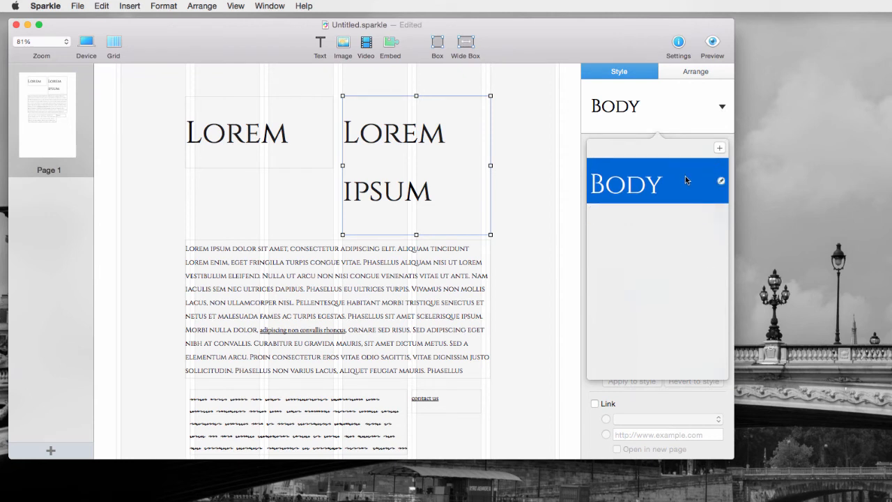
Create a new text style from the first "Lorem" text box and name it Main Title.
left_click(233, 129)
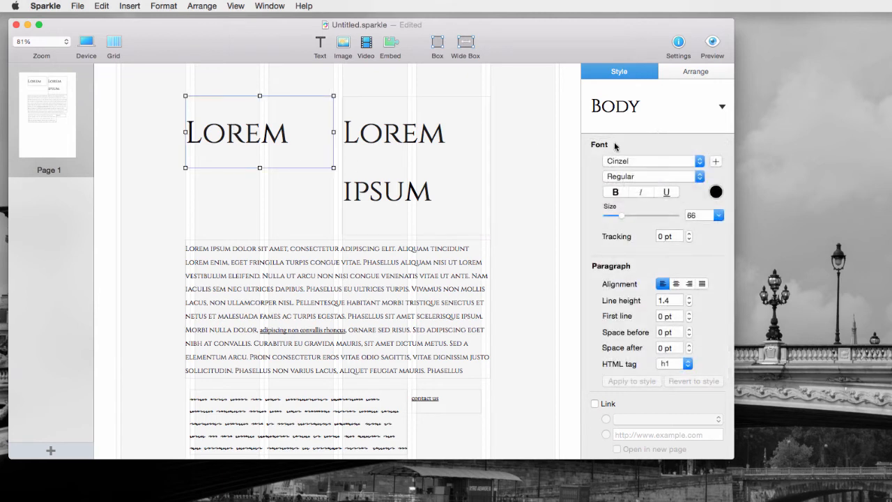
left_click(722, 106)
left_click(719, 148)
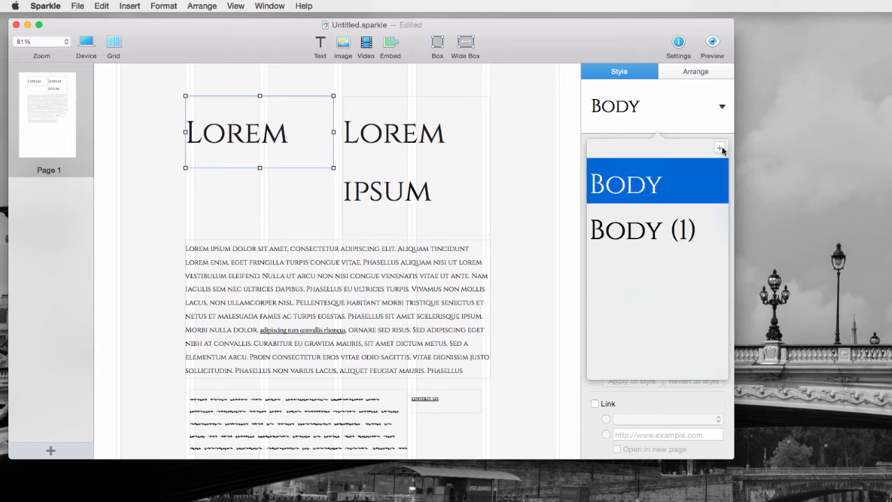
left_click(721, 227)
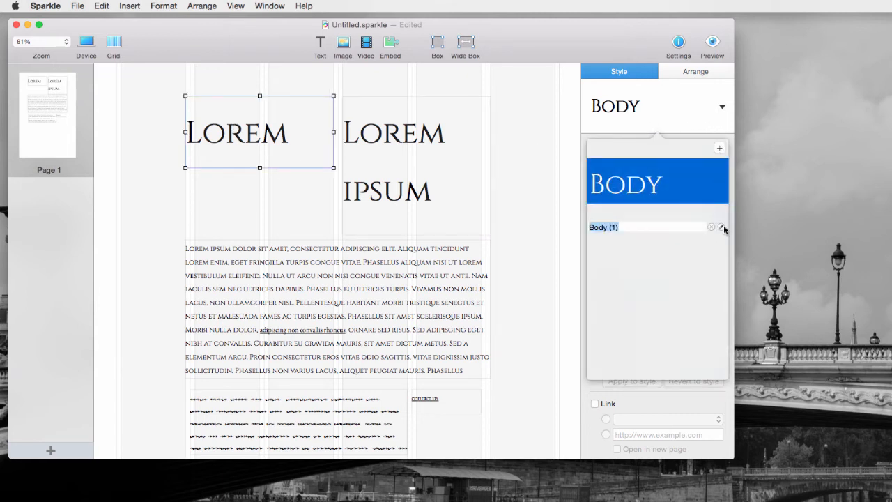
type("Main Title")
key("Return")
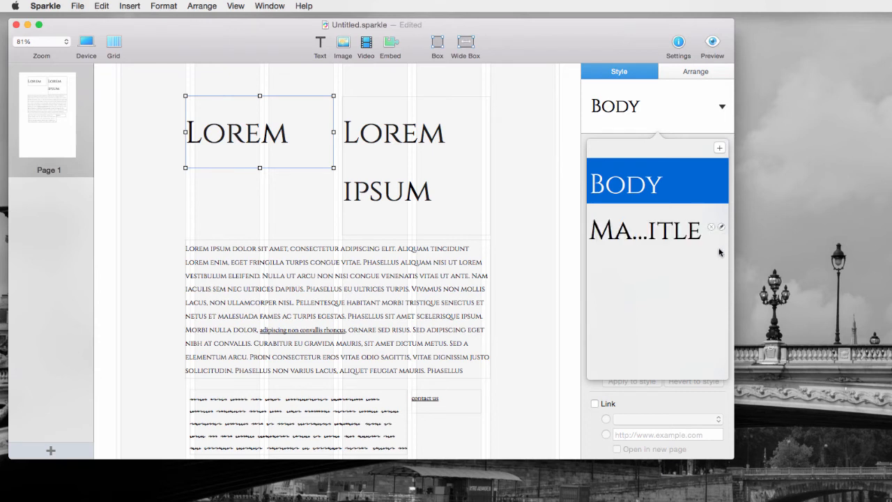
Replace all the sample text in the first text box with "Title".
double_click(272, 139)
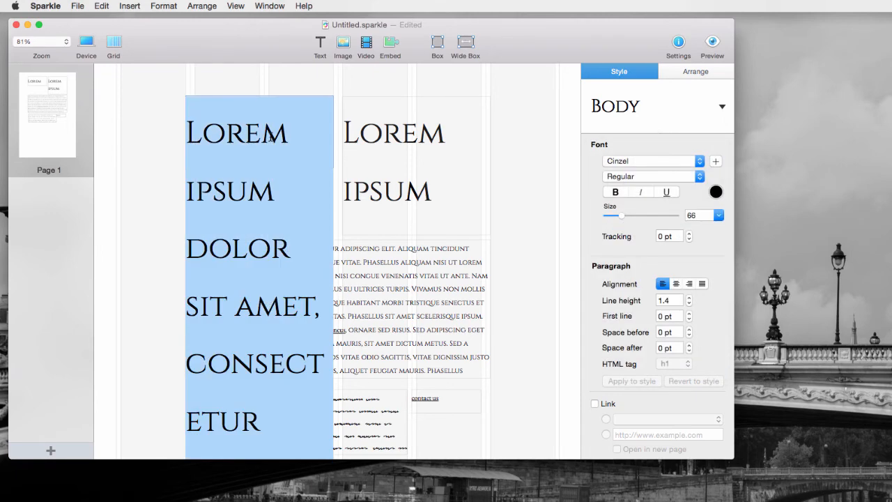
type("Ttitel")
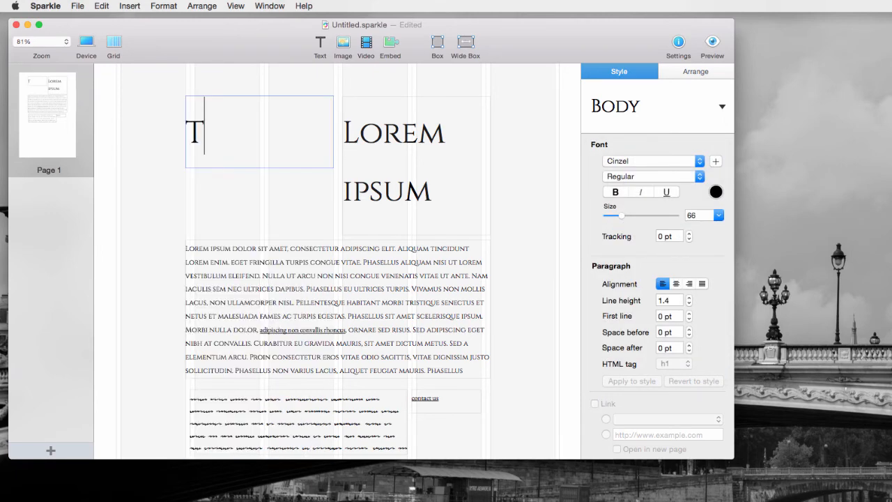
key("BackSpace")
key("BackSpace")
key("BackSpace")
key("BackSpace")
key("BackSpace")
type("itle")
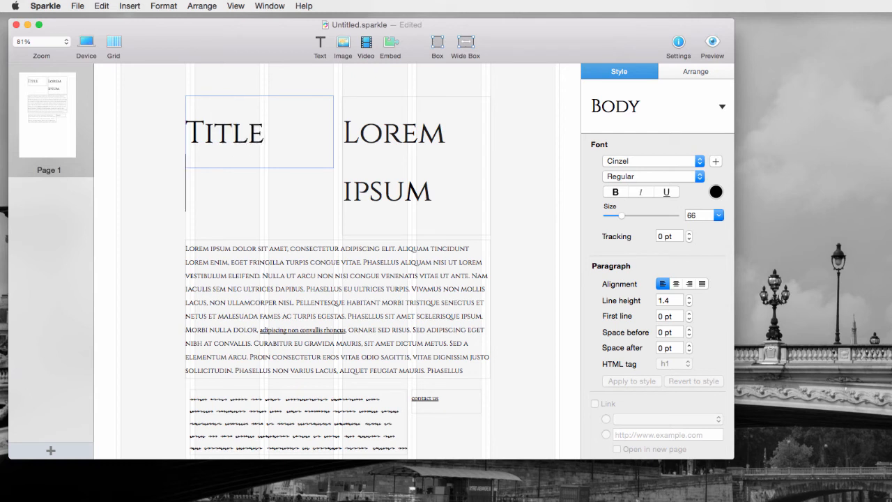
Create a new text style from the wide Lorem Ipsum paragraph box and name it mainBody.
left_click(344, 218)
left_click(352, 274)
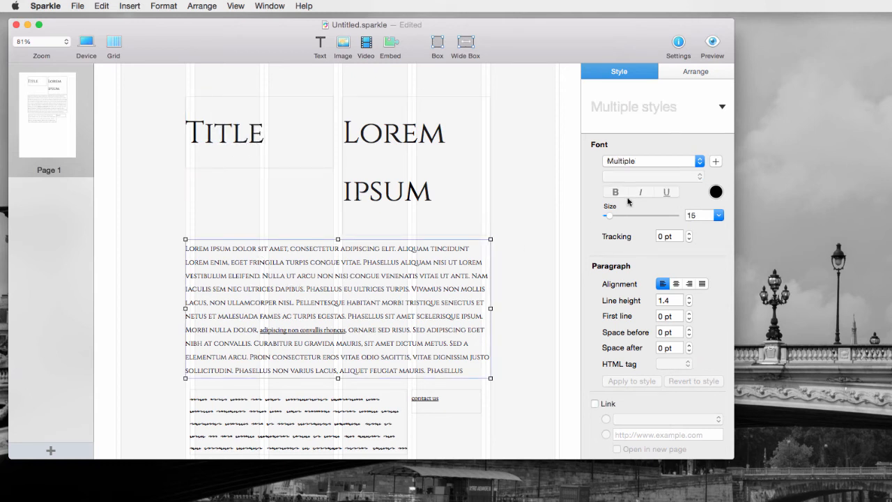
left_click(722, 107)
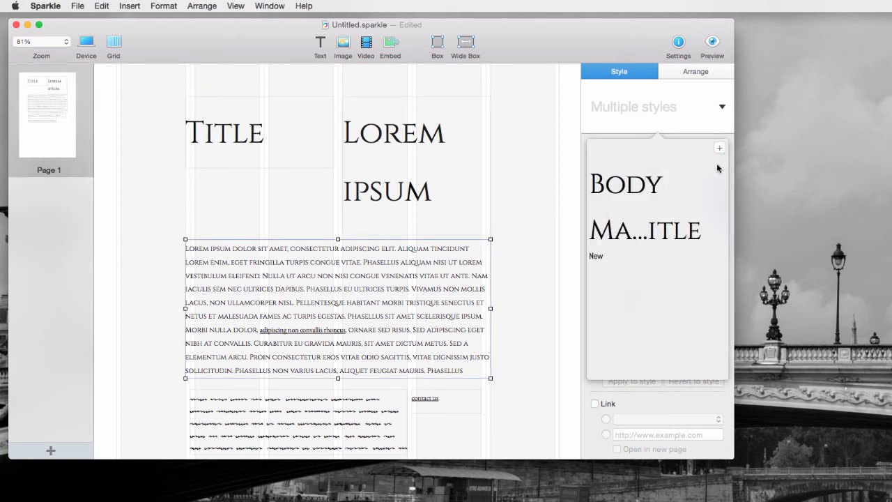
left_click(722, 256)
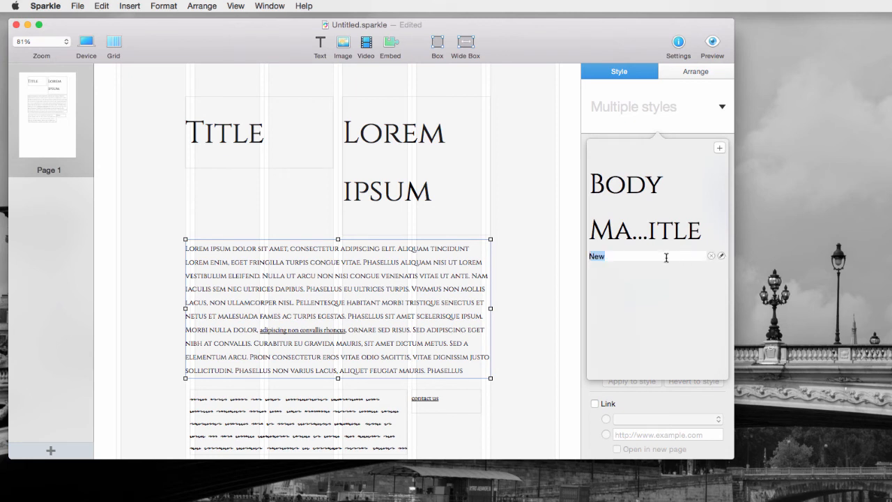
type("B")
type("main")
key("Return")
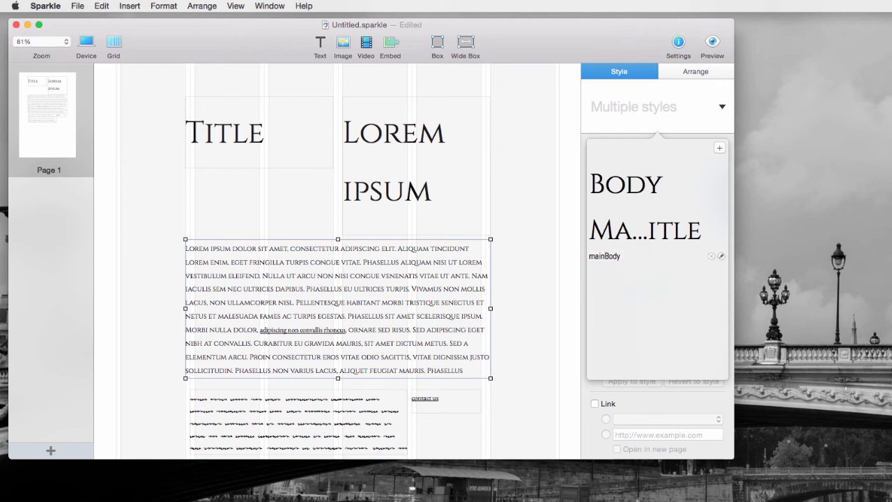
Narrow the wide Lorem Ipsum paragraph box until its far edge meets the start of the third grid column.
left_click(289, 230)
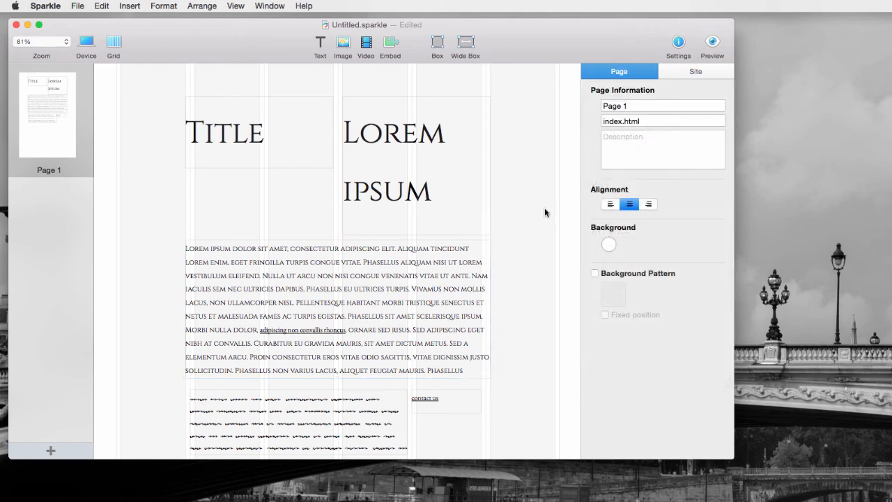
scroll(365, 259, "down", 5)
scroll(372, 247, "up", 5)
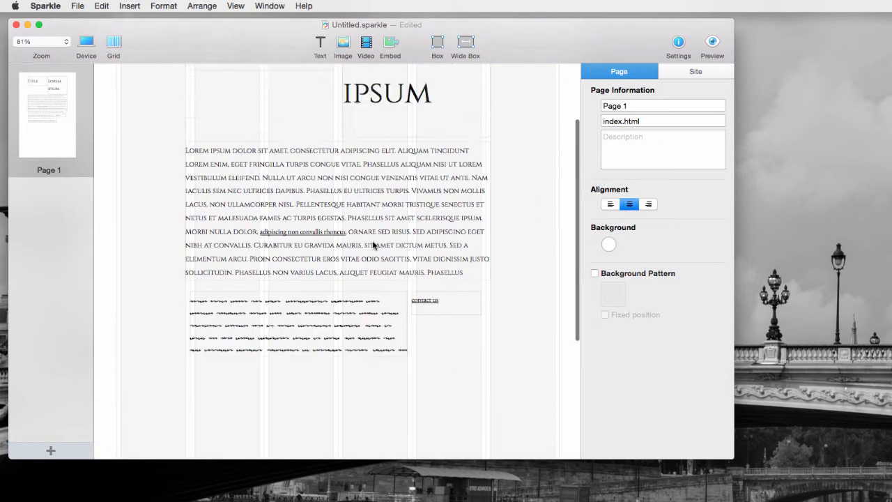
left_click(399, 259)
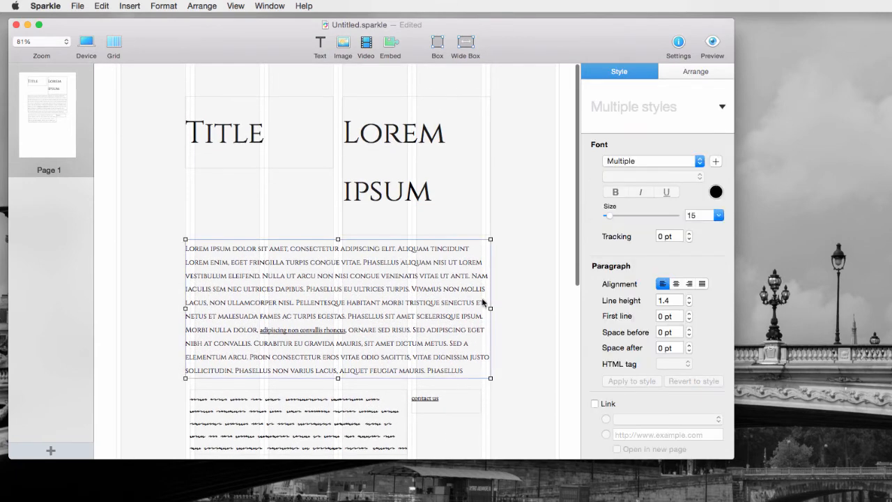
left_click_drag(491, 307, 342, 303)
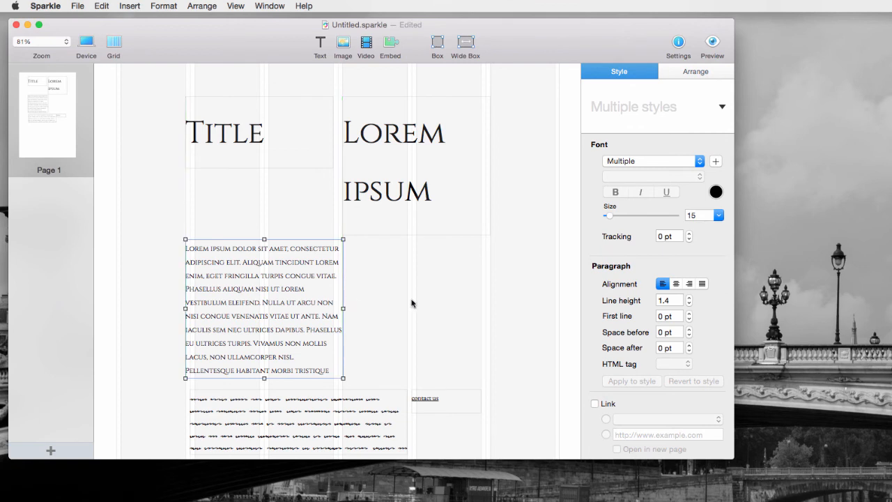
Examine how far the paragraph text overflows the narrowed box and overlaps the text below it.
scroll(252, 199, "down", 3)
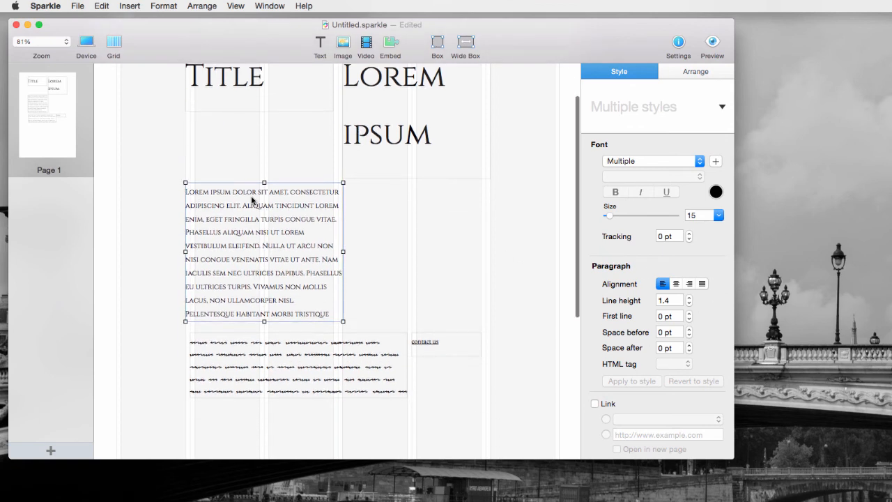
double_click(264, 322)
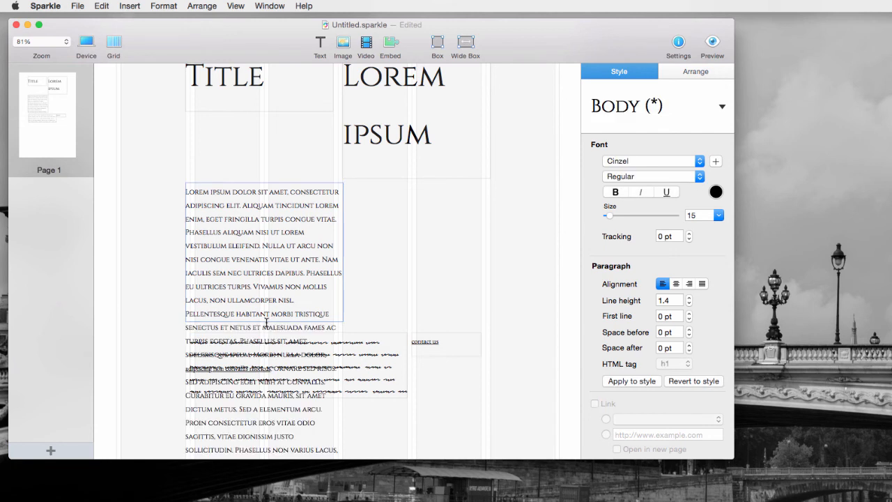
left_click(376, 243)
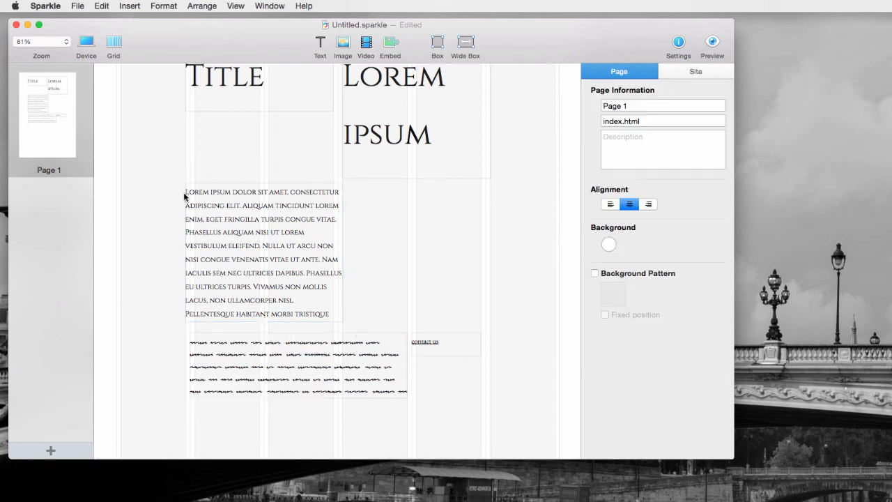
left_click(265, 234)
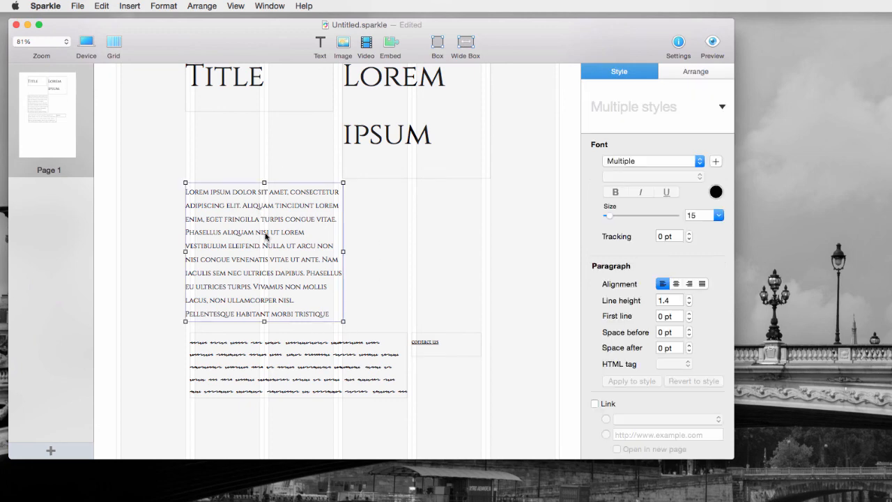
left_click(266, 234)
scroll(261, 302, "down", 10)
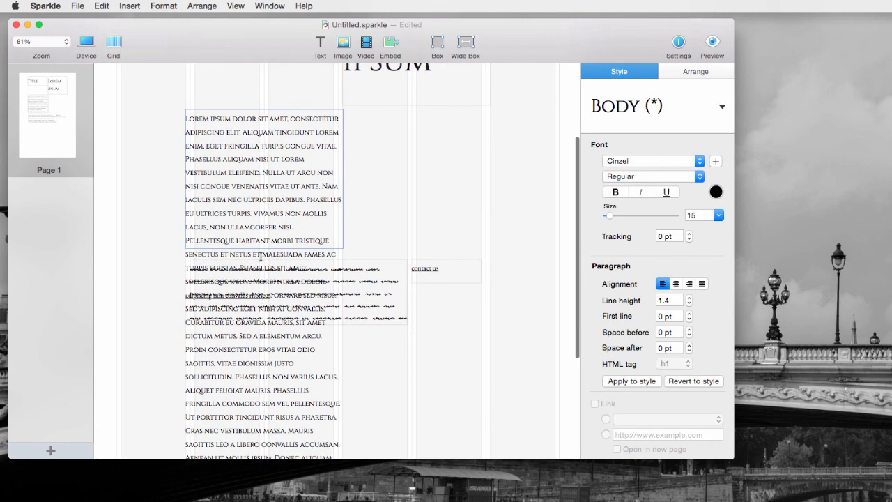
scroll(259, 402, "up", 6)
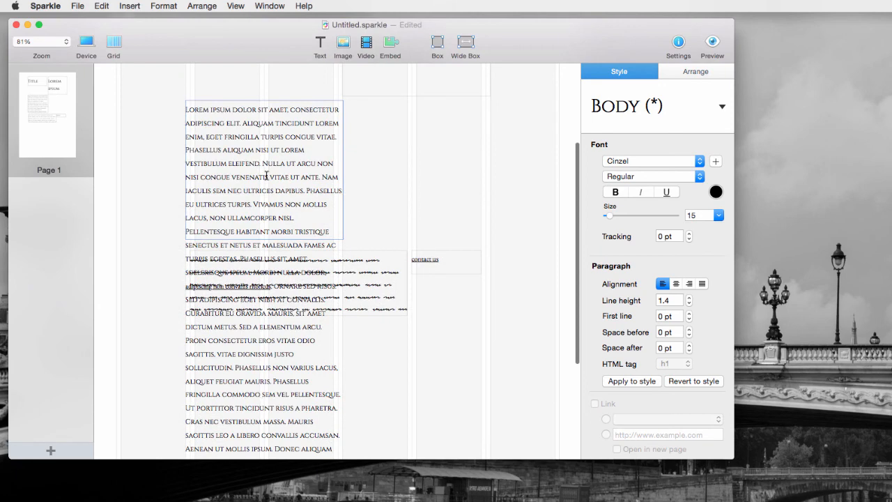
left_click(417, 178)
left_click(322, 178)
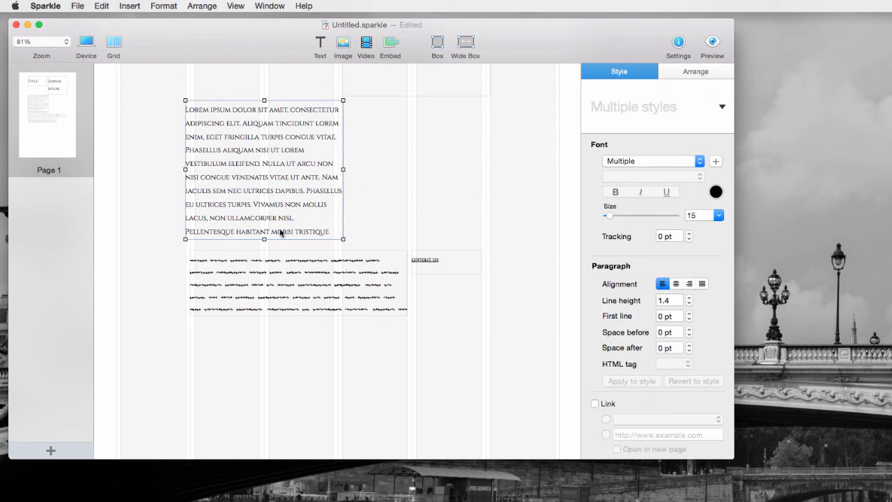
Delete the overflowing paragraph text from "senectus et netus" through the end, so the box ends at "morbi tristique".
left_click(273, 249)
double_click(273, 216)
scroll(275, 230, "down", 8)
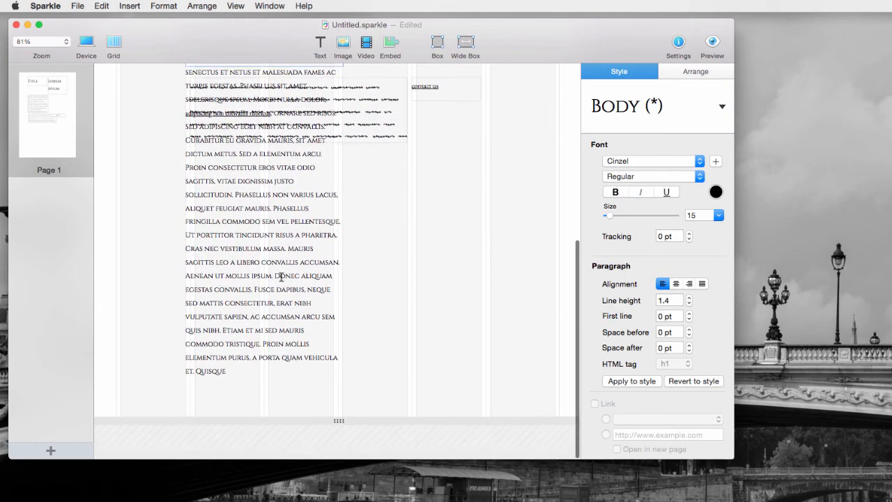
left_click_drag(230, 376, 178, 285)
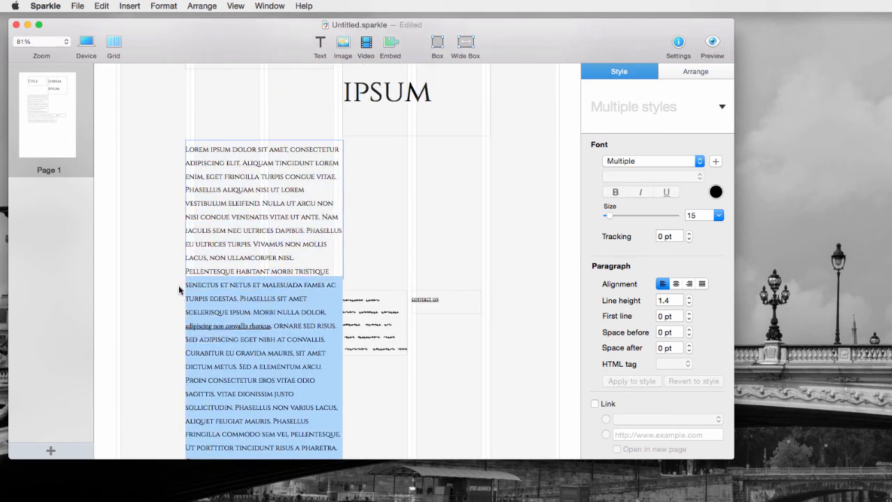
key("BackSpace")
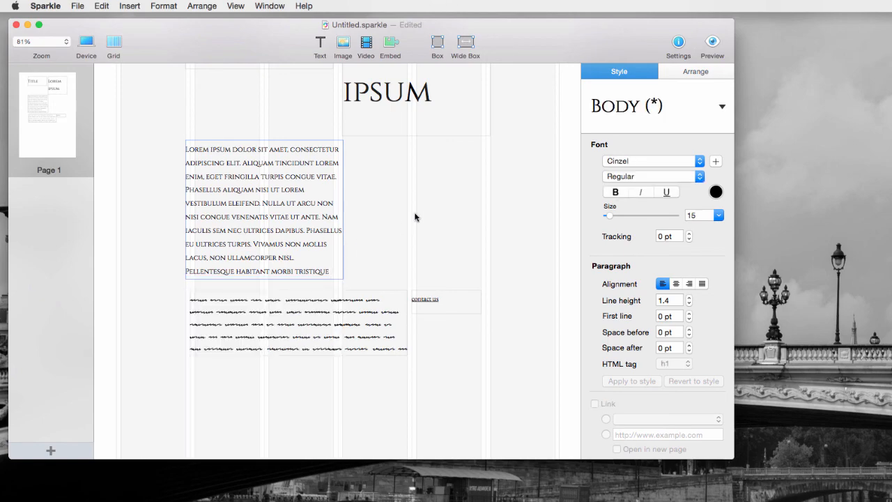
scroll(416, 216, "up", 5)
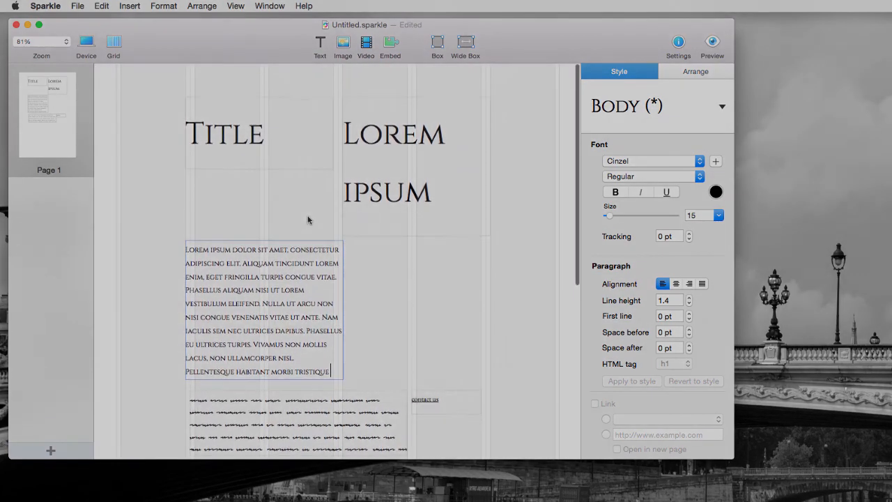